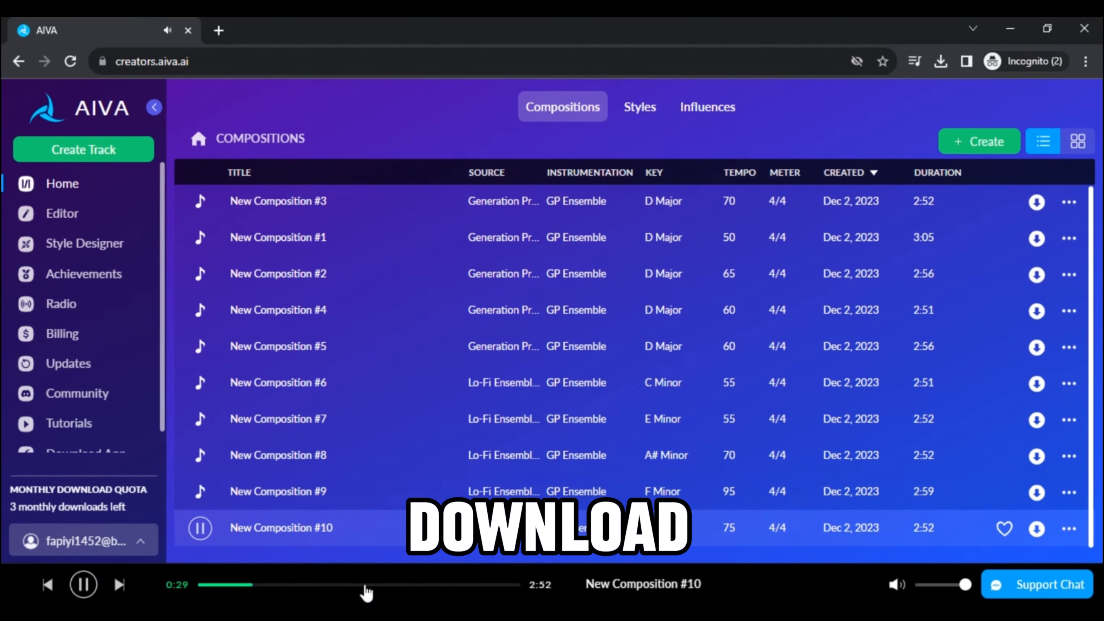
# Download New Composition #1, New Composition #7 and New Composition #14 as MP3 files.
pyautogui.click(1037, 237)
pyautogui.click(394, 225)
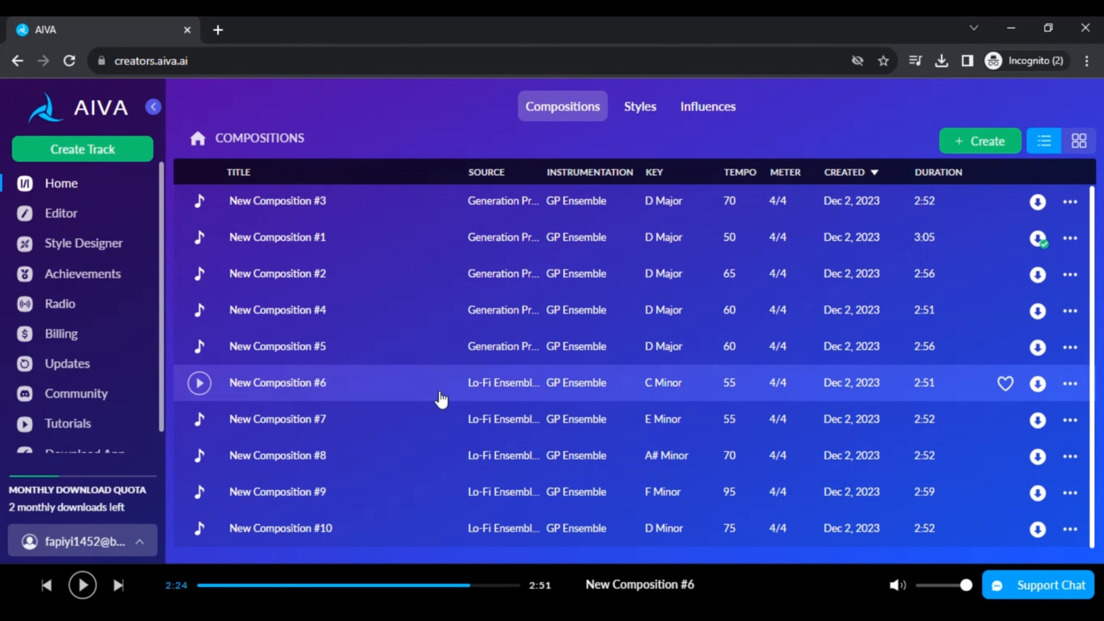
pyautogui.click(1037, 419)
pyautogui.click(382, 226)
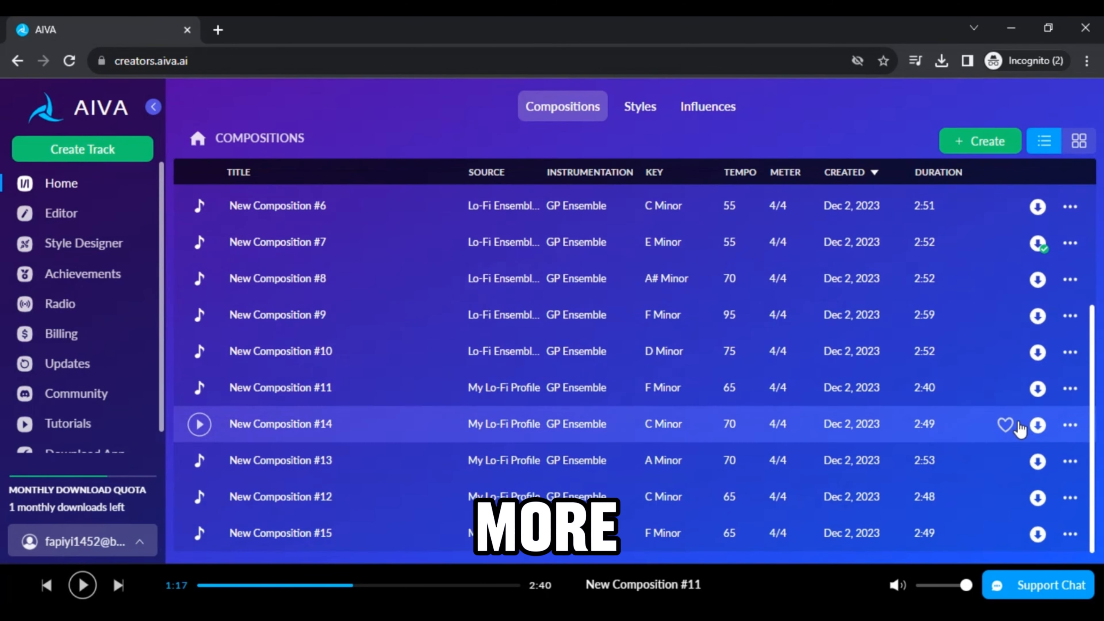
pyautogui.click(1037, 424)
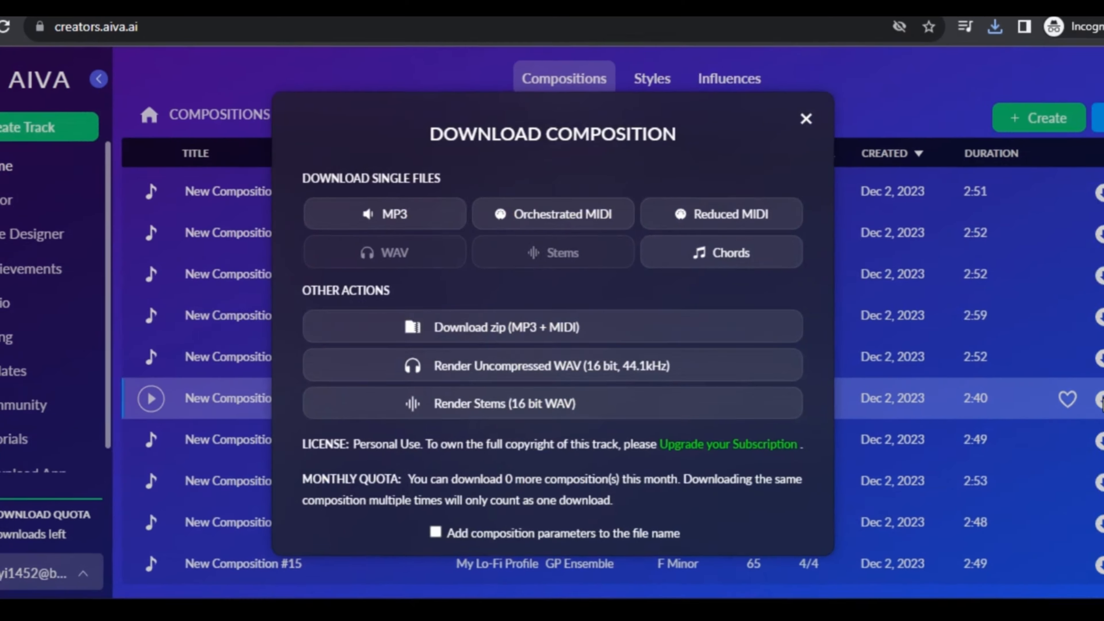
# Try to download New Composition #11 as an MP3 file.
pyautogui.click(431, 214)
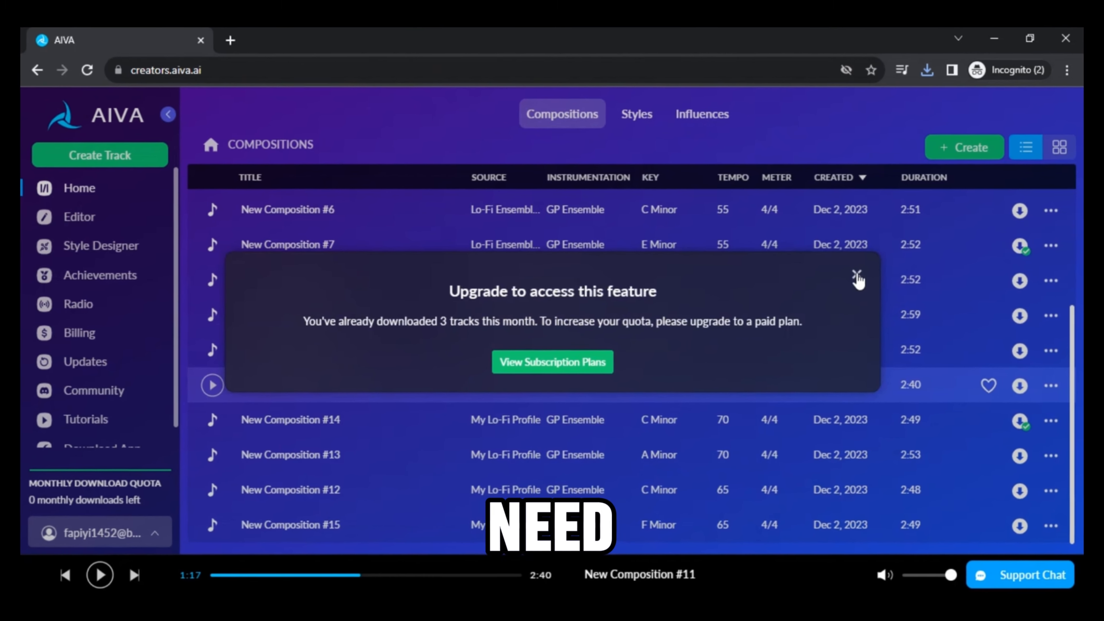
pyautogui.click(863, 275)
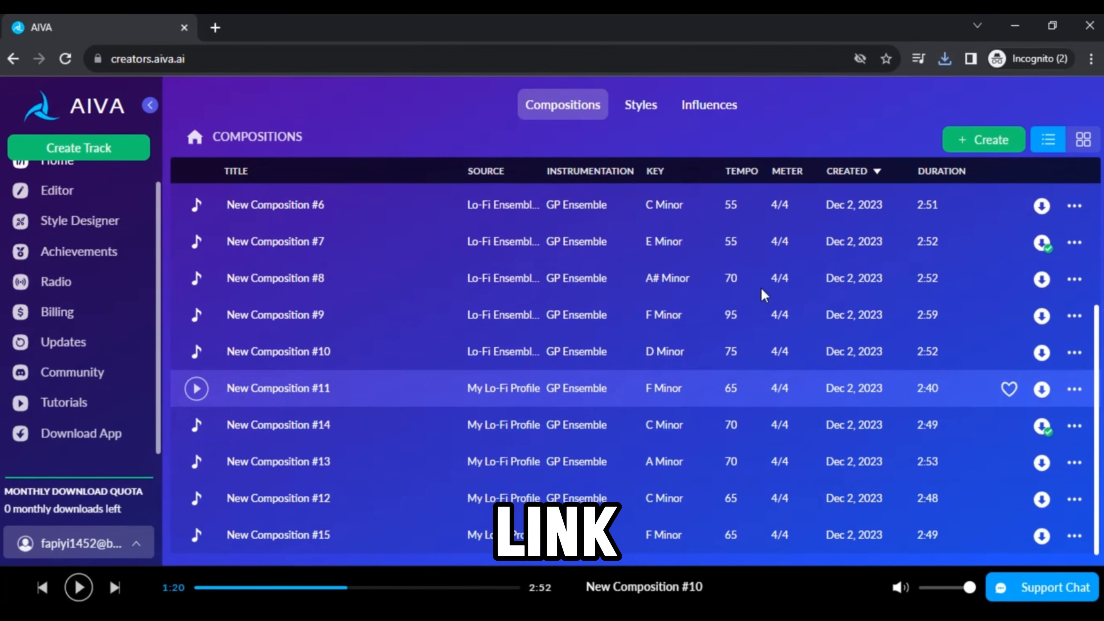
pyautogui.click(1037, 388)
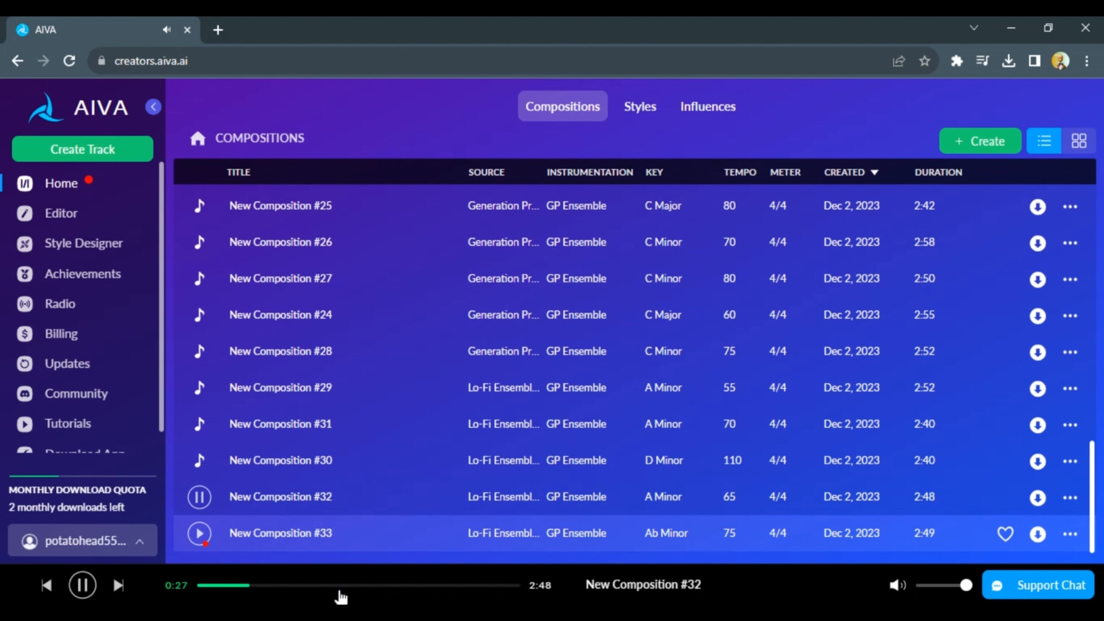
# Skip ahead in the playback of New Composition #32.
pyautogui.click(339, 585)
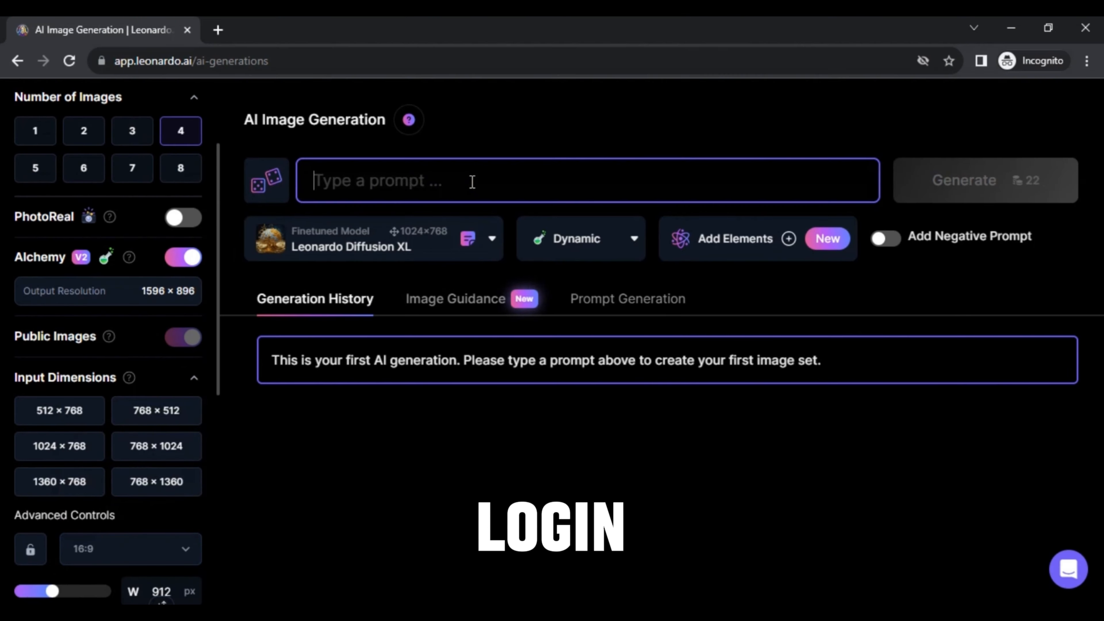
# In Leonardo.Ai, generate "Lofi girl, Christmas snow fall beautiful night view, fire pit, Christmas tree, bedroom, red santa hat and scarf, wearing headphone, inside the house bedroom".
pyautogui.write('Lofi girl,')
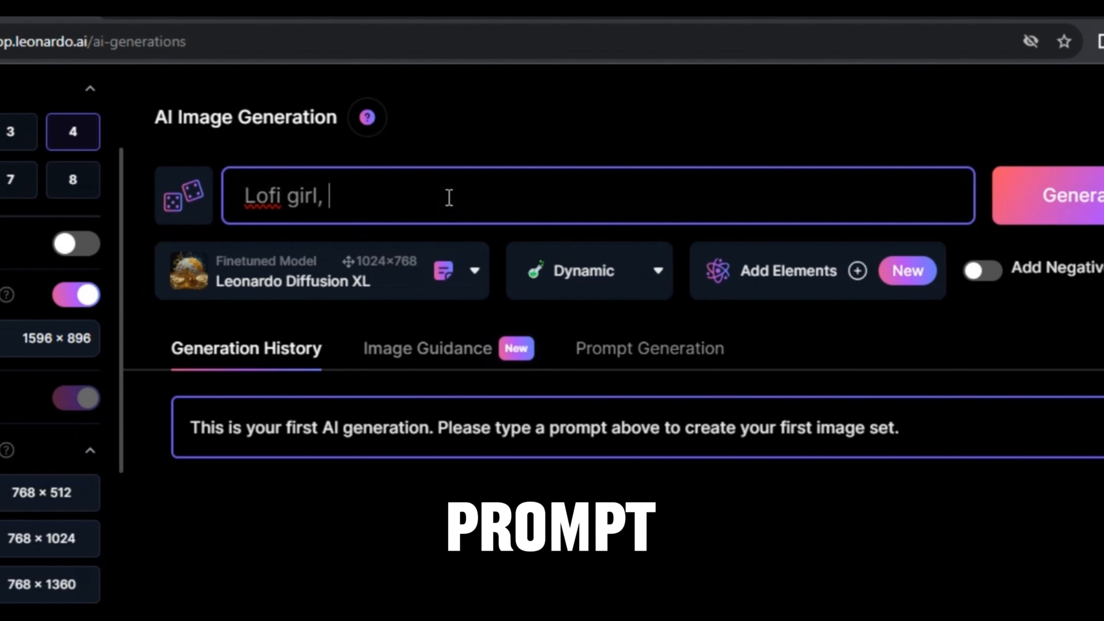
pyautogui.write(' Christmas snow fall beautiful night view, fire pit, Christmas tree, bedroom, red santa hat and scarf,')
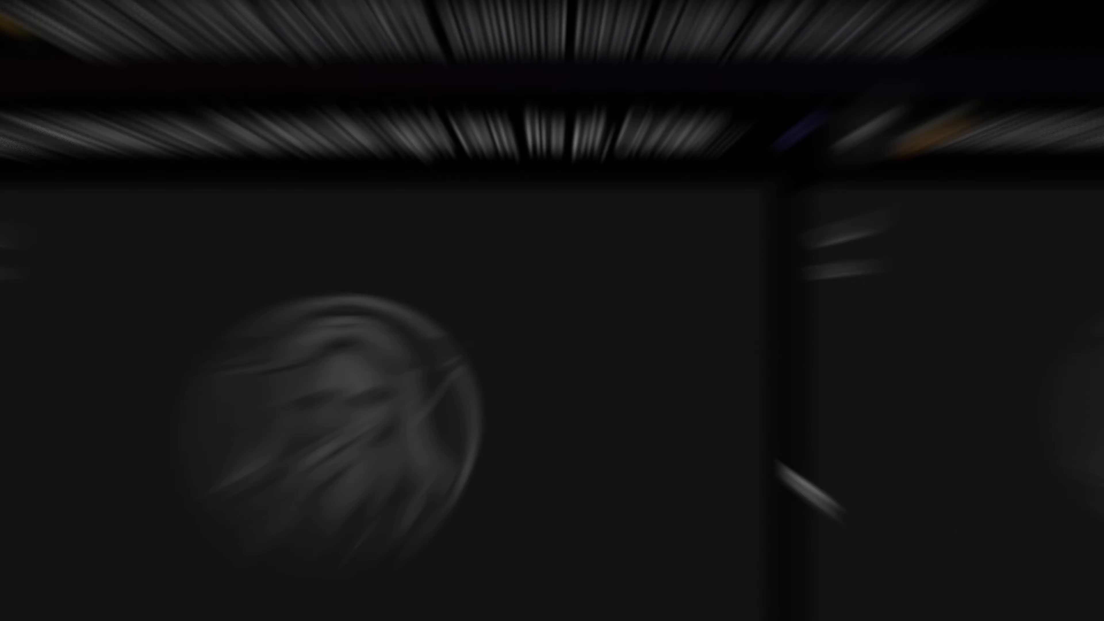
pyautogui.write('wearing headphone, inside the house bedroom')
pyautogui.press('Return')
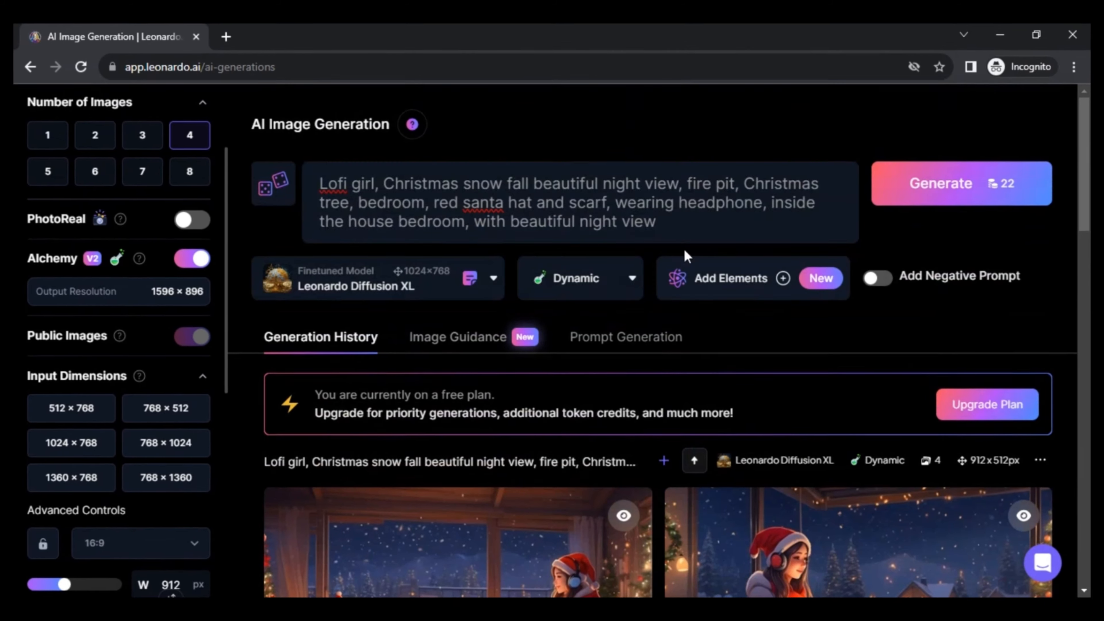
# Add "chill vibes" to the lofi girl prompt and open the generated image of the girl holding a tablet beside the pillows.
pyautogui.write(', chill vibes, chri')
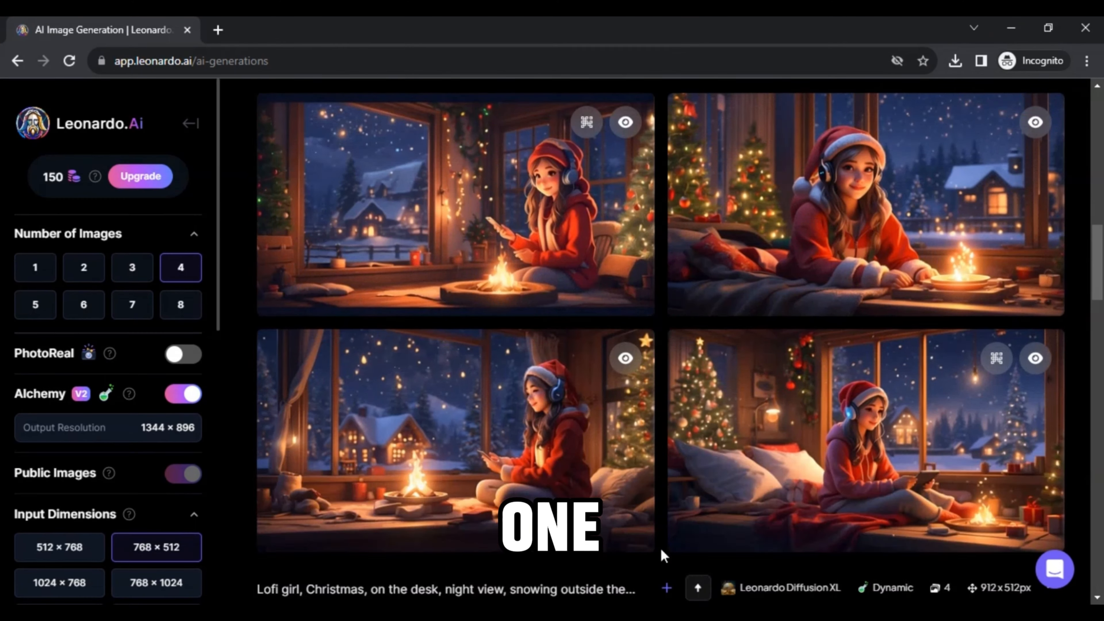
pyautogui.click(673, 546)
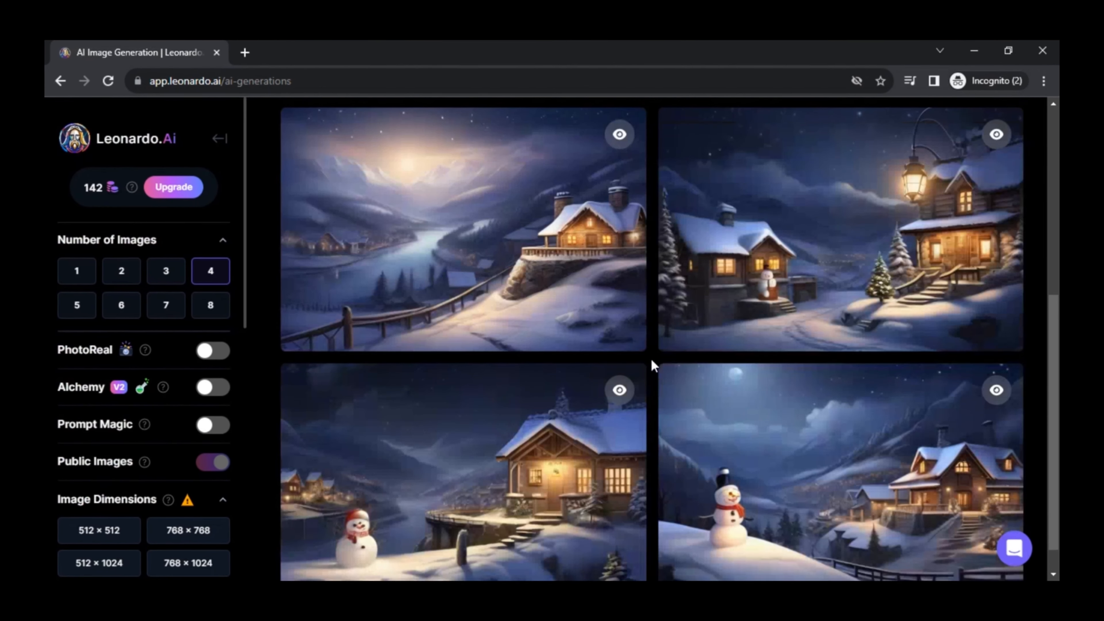
# Remove the snow man from the landscape night view prompt and generate the images again.
pyautogui.scroll(-1, 651, 358)
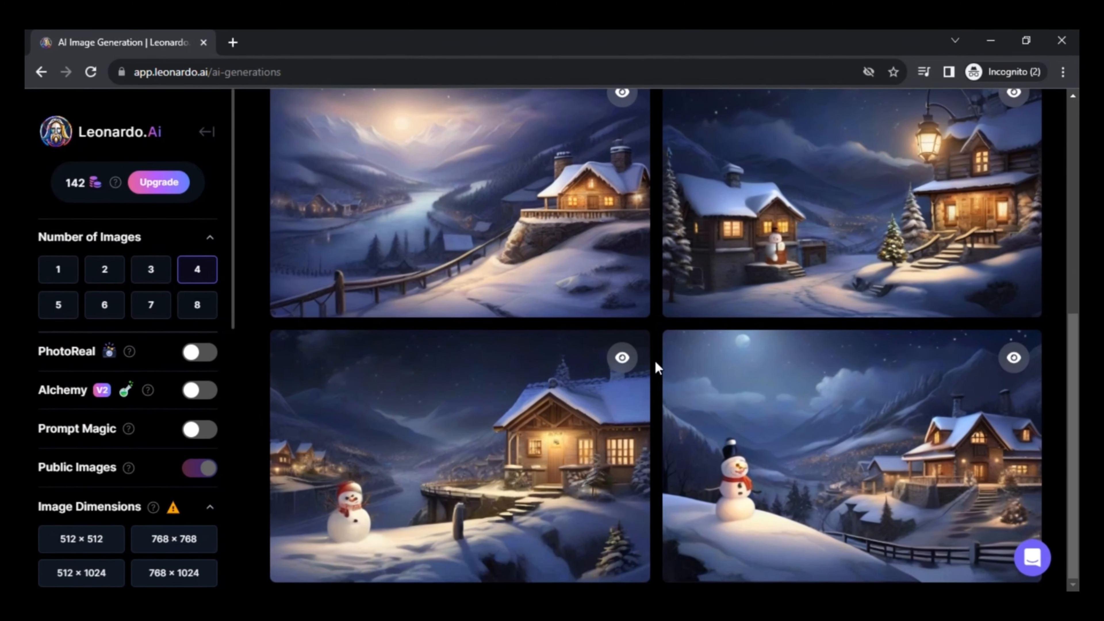
pyautogui.scroll(8, 658, 368)
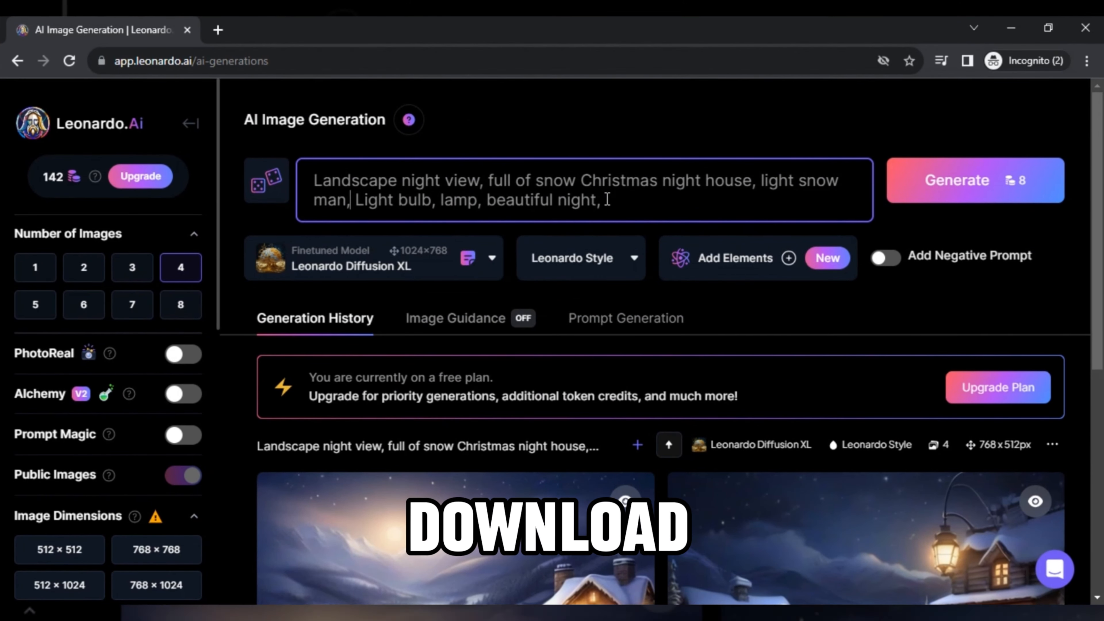
pyautogui.press('BackSpace')
pyautogui.press('BackSpace')
pyautogui.press('BackSpace')
pyautogui.press('BackSpace')
pyautogui.press('BackSpace')
pyautogui.press('BackSpace')
pyautogui.press('BackSpace')
pyautogui.press('BackSpace')
pyautogui.press('BackSpace')
pyautogui.click(607, 199)
pyautogui.press('BackSpace')
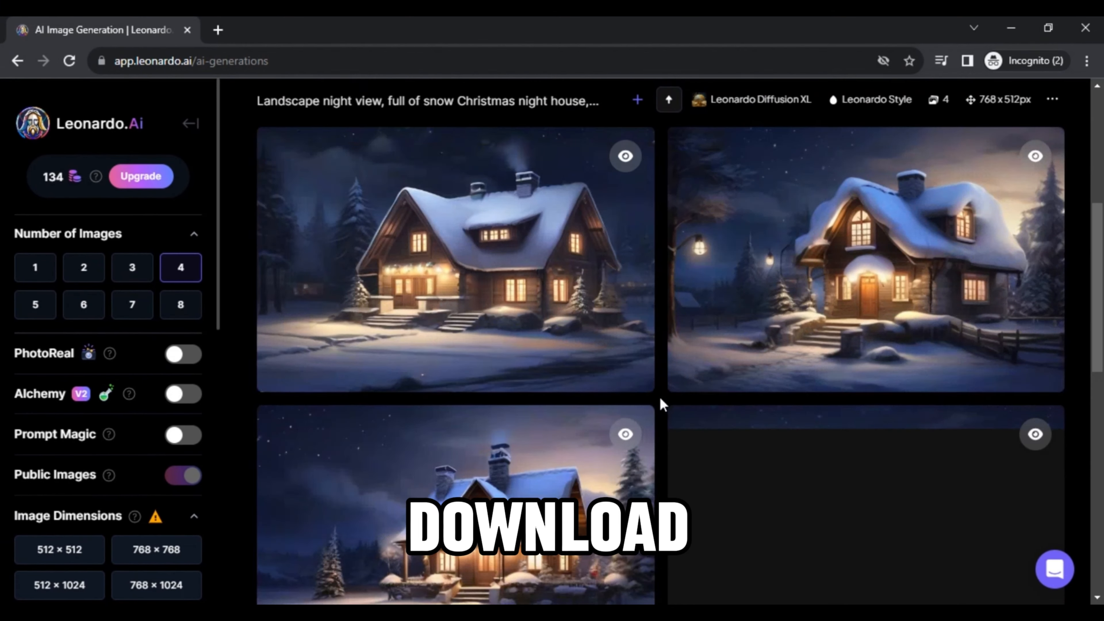
# Generate images of a serene winter night scene in a mountainous region, where traditional thatched-roof houses are blanketed in snow.
pyautogui.scroll(-2, 660, 404)
pyautogui.scroll(9, 562, 239)
pyautogui.write("A serene winter night scene in a mountainous region, where traditional thatched-roof houses are blanketed in snow. The warm glow of lights from the windows suggests a cozy atmosphere inside, contrasting with the cold blue tones of the snow-covered landscape. The darkness of the night sky and the surrounding environment accentuates the illumination of the houses. There's a hint of human presence in this secluded area, as evidenced by the lights and the well-trodden paths in the snow.")
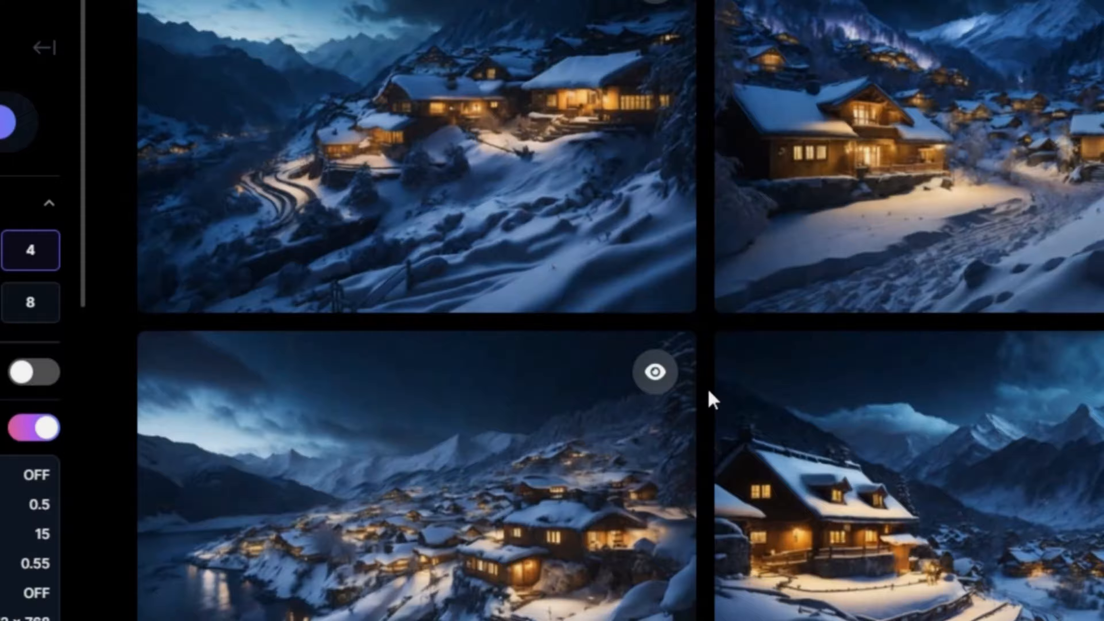
# Generate images from "Christmas night full of light beautiful landscape, full of houses and Christmas vibes, amazing night view, light and fire camp scenery".
pyautogui.scroll(5, 707, 394)
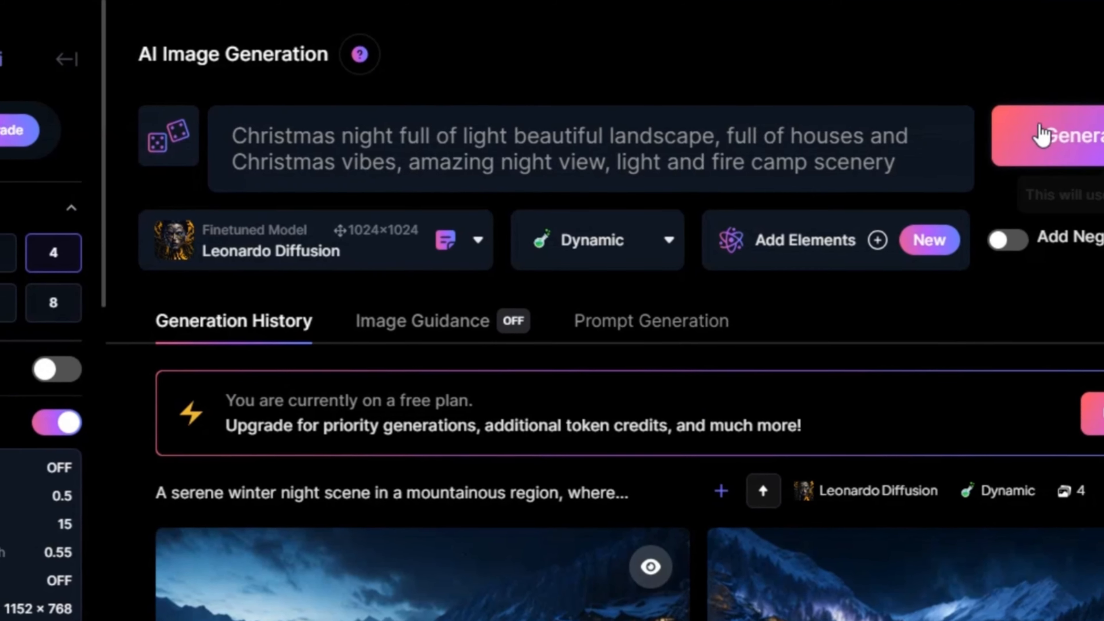
pyautogui.click(1041, 136)
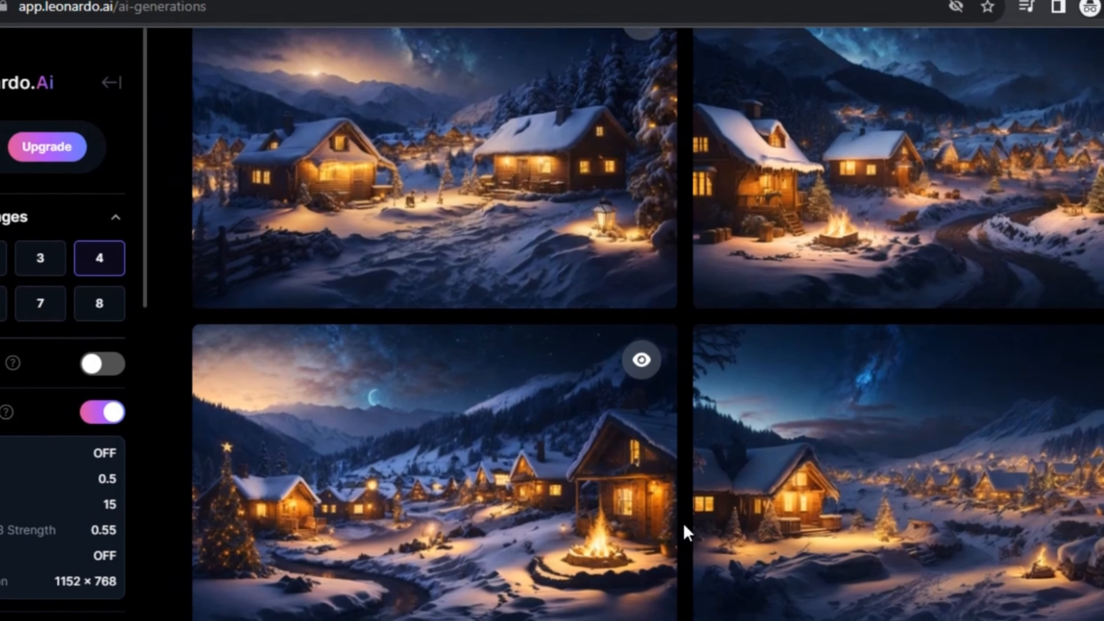
# Append "snow fall, heavy" to the Christmas night prompt and generate the images again.
pyautogui.scroll(5, 685, 530)
pyautogui.write(', snow')
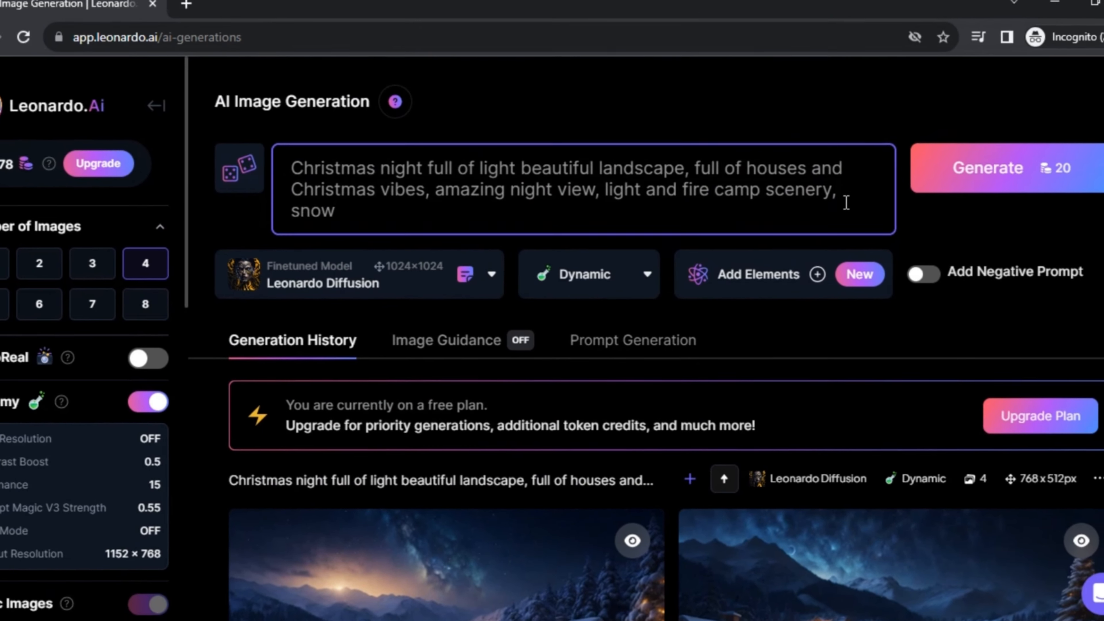
pyautogui.write(' fall, heavy')
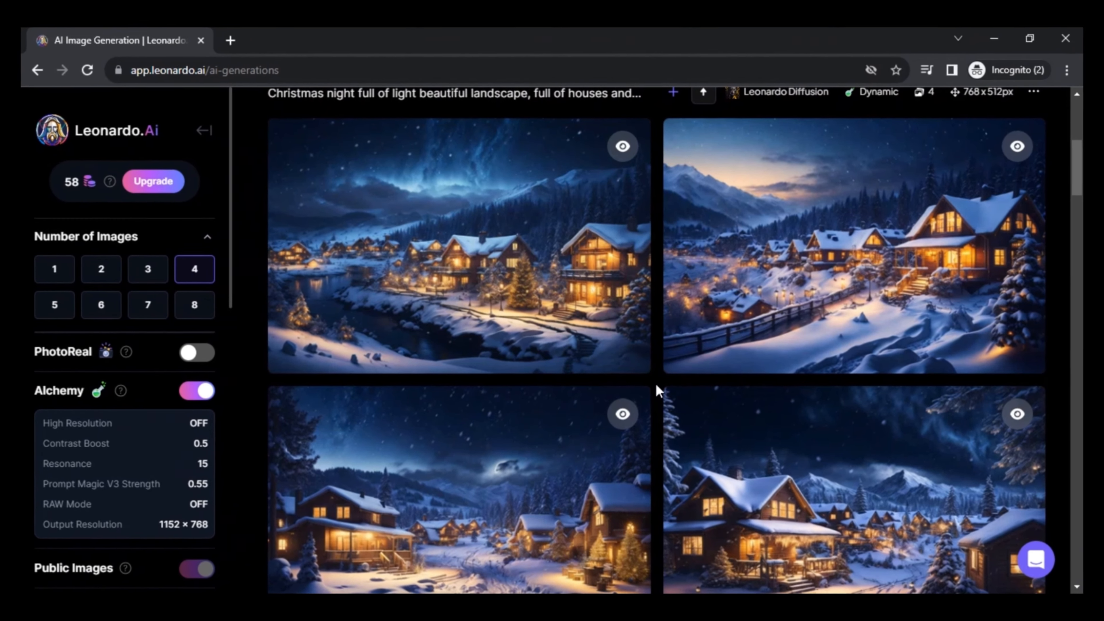
# Download the generated image of the snowy village with the lit cabin and tall decorated Christmas tree.
pyautogui.scroll(-2, 657, 385)
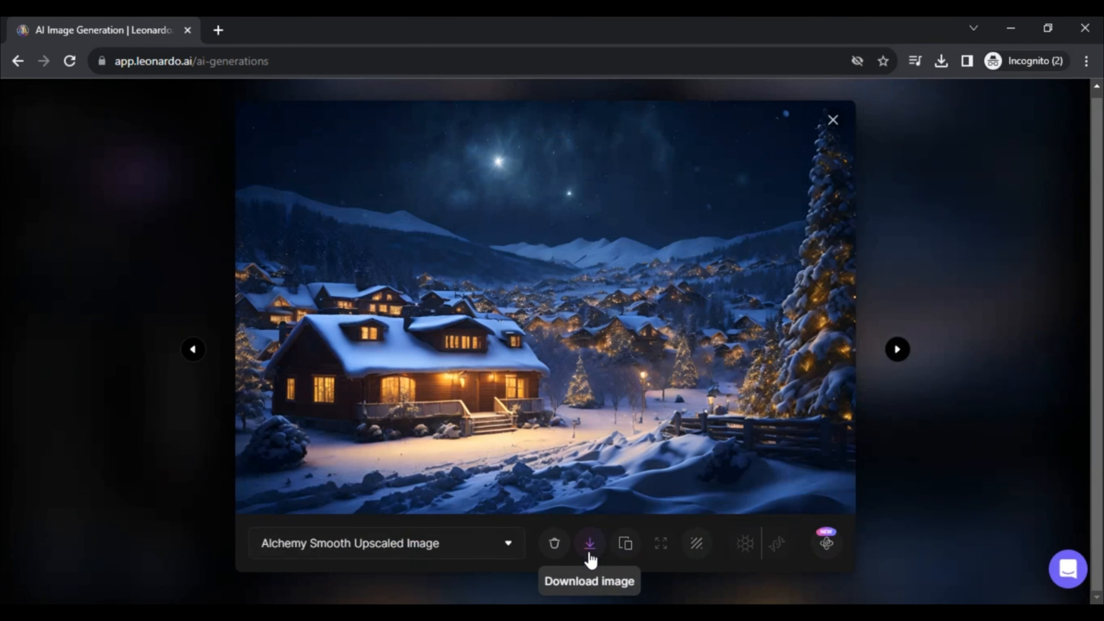
pyautogui.click(590, 547)
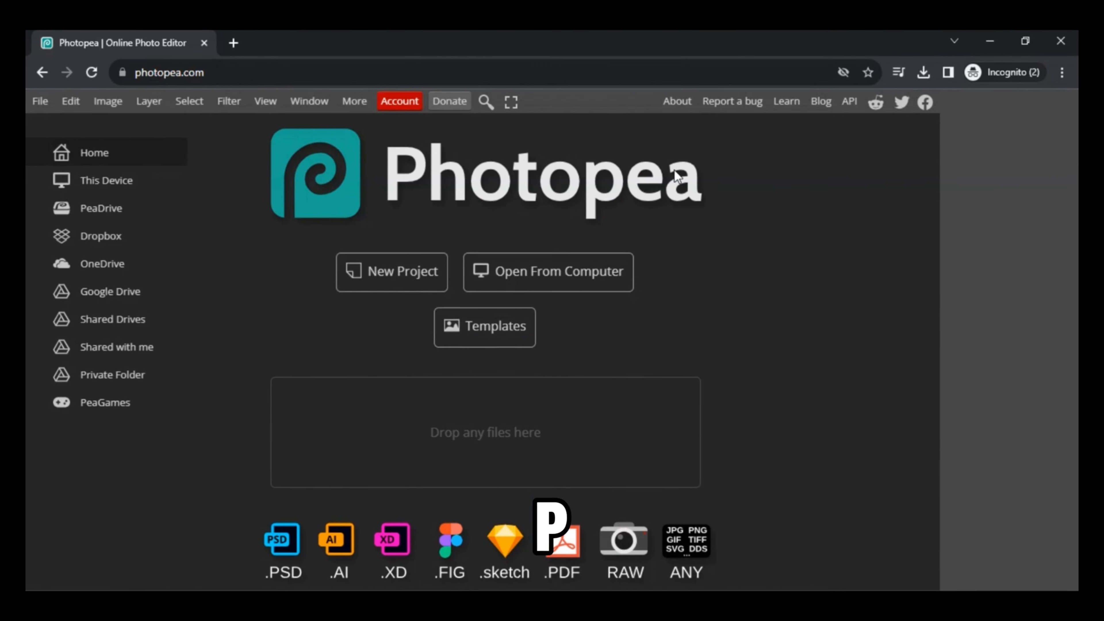
# Switch to Photopea and open the Lofi Girl Christmas image from the computer.
pyautogui.moveTo(826, 295); pyautogui.dragTo(480, 445)
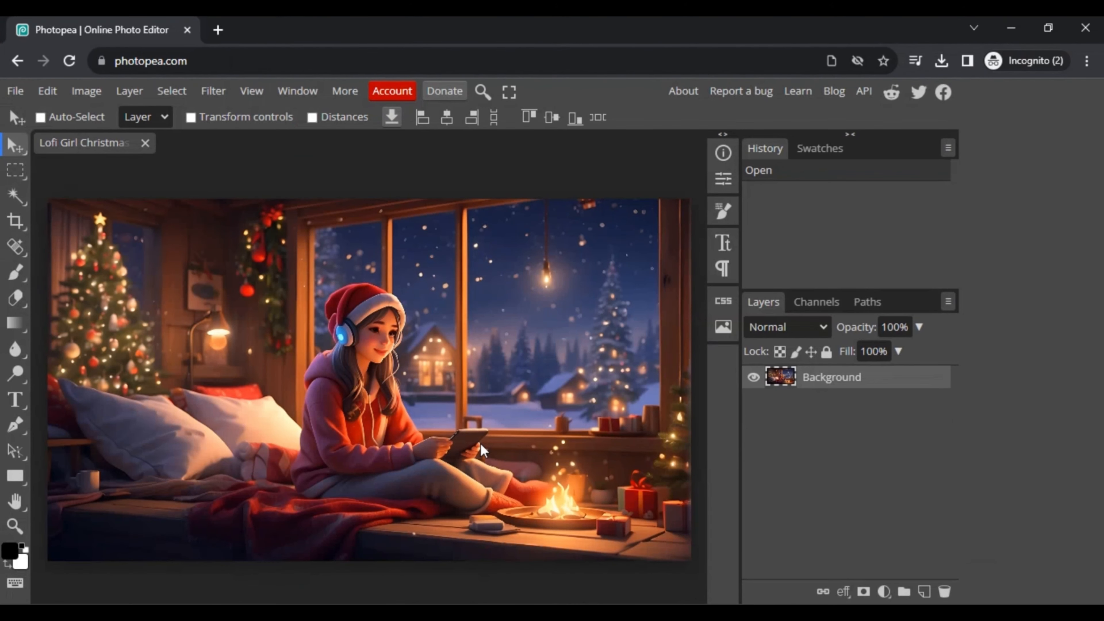
# Outline the window pane behind the girl's hat and headphones with Polygonal Lasso Select and clear it to transparency.
pyautogui.click(15, 170)
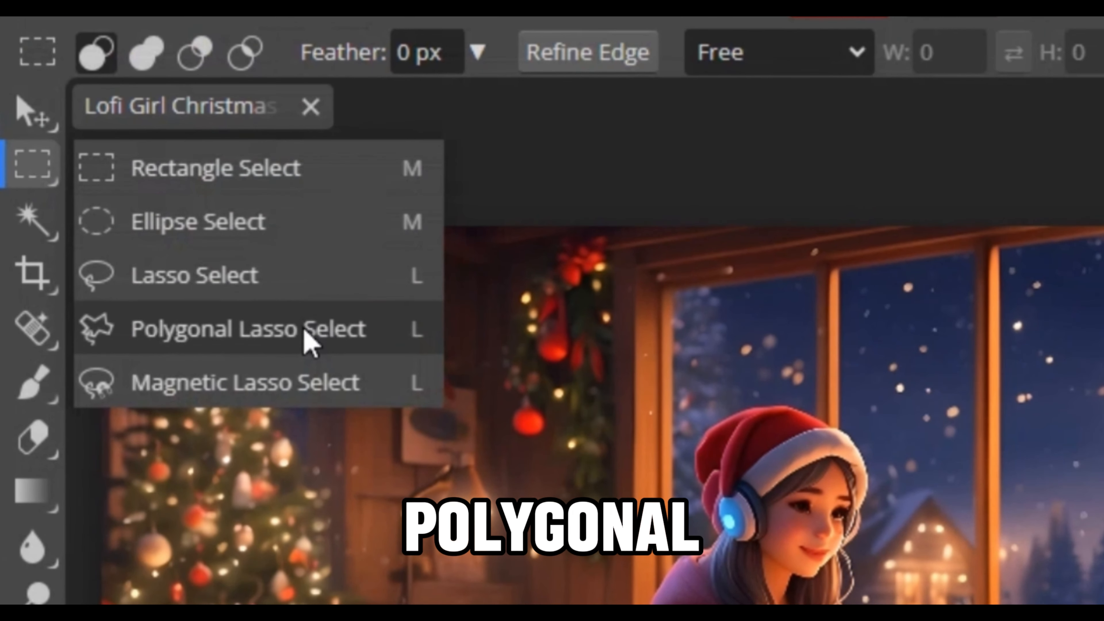
pyautogui.click(310, 342)
pyautogui.scroll(5, 728, 459)
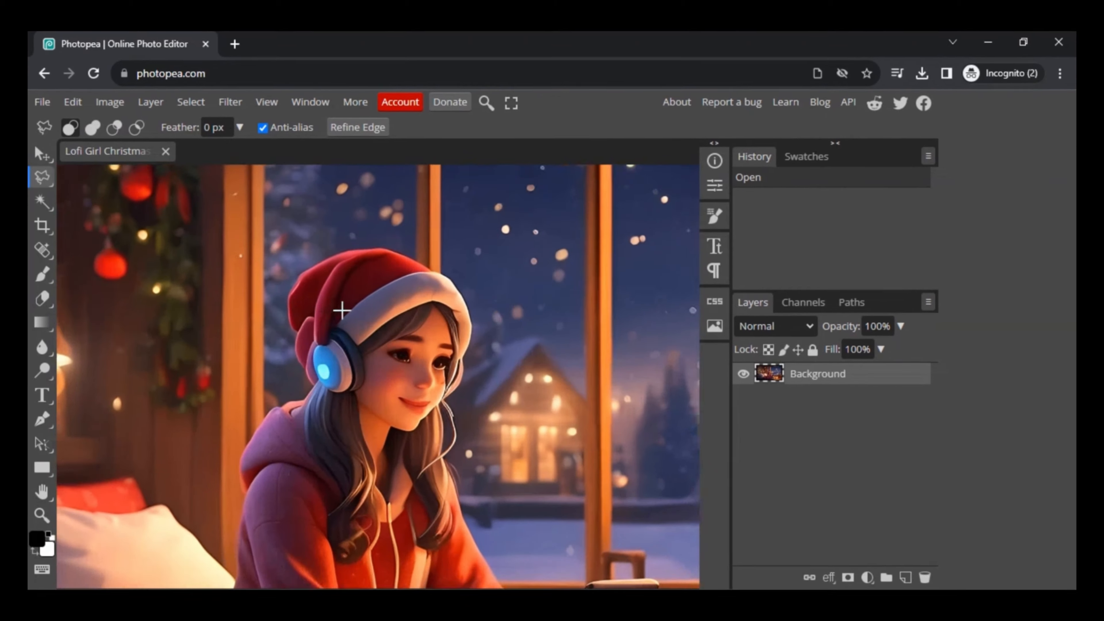
pyautogui.click(817, 424)
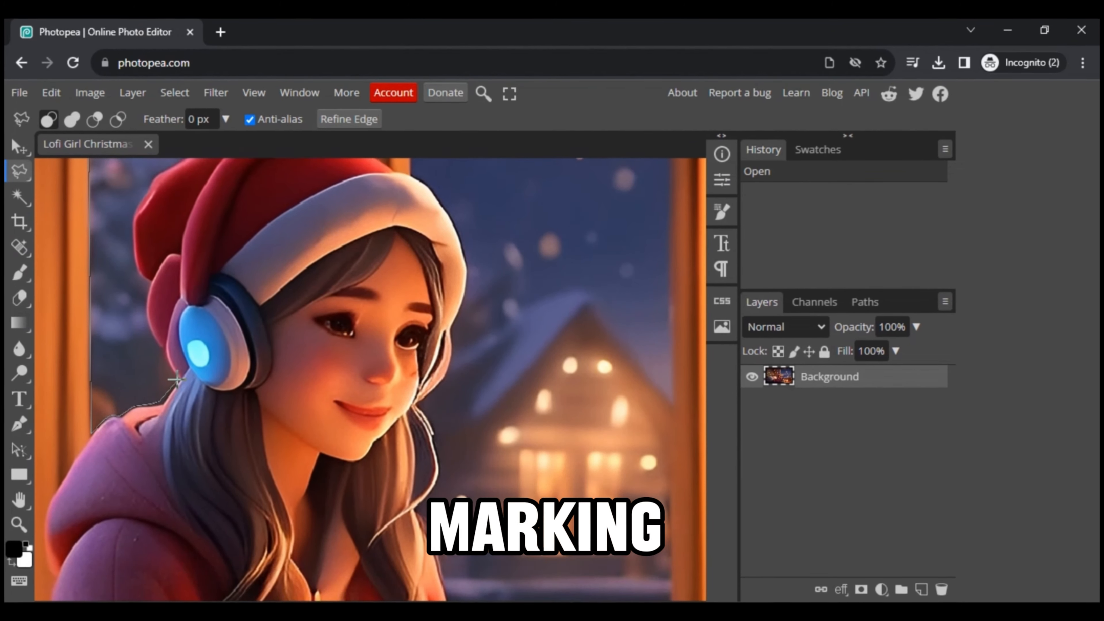
pyautogui.click(144, 319)
pyautogui.scroll(2, 144, 313)
pyautogui.click(134, 312)
pyautogui.click(129, 262)
pyautogui.scroll(2, 135, 269)
pyautogui.click(144, 291)
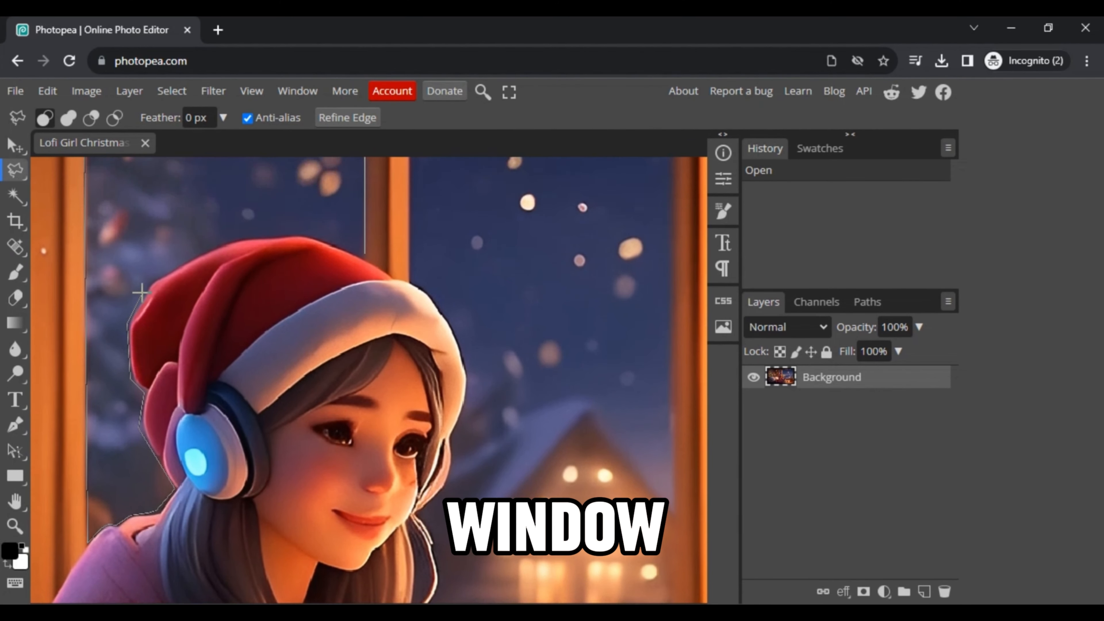
pyautogui.scroll(1, 150, 290)
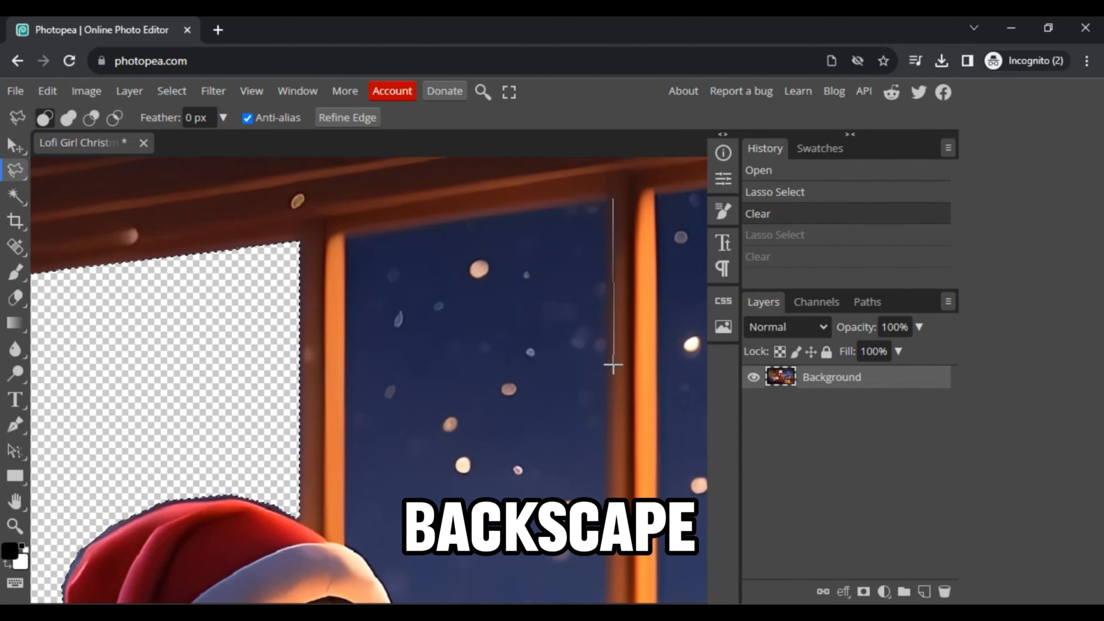
# Outline the remaining window areas in front of the girl's face and around the sill objects, and clear them.
pyautogui.scroll(-5, 391, 434)
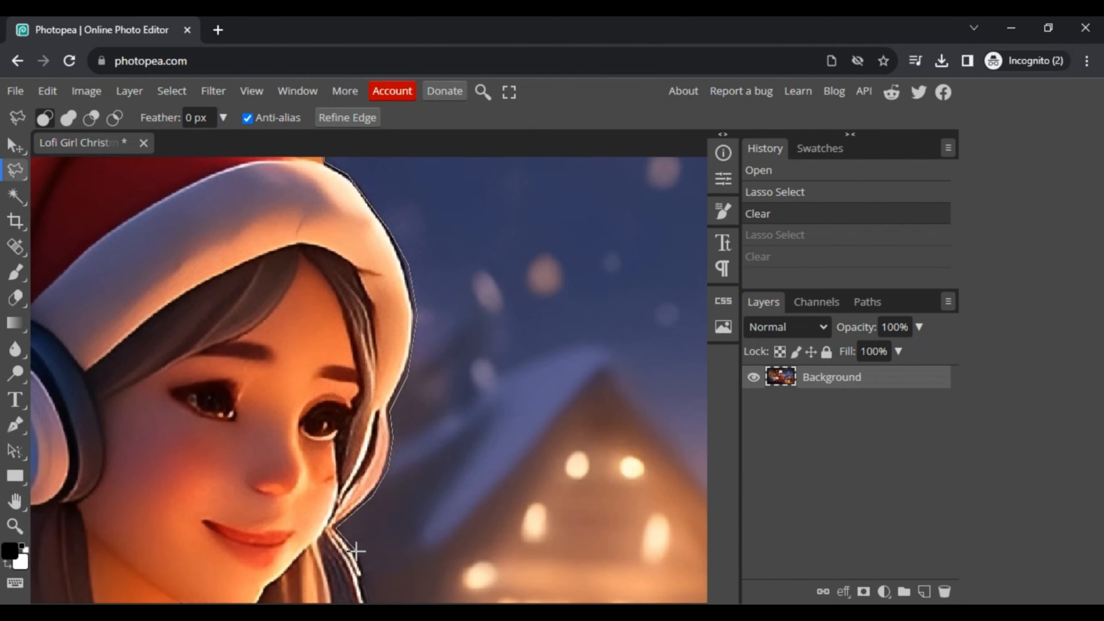
pyautogui.scroll(-5, 387, 479)
pyautogui.click(383, 465)
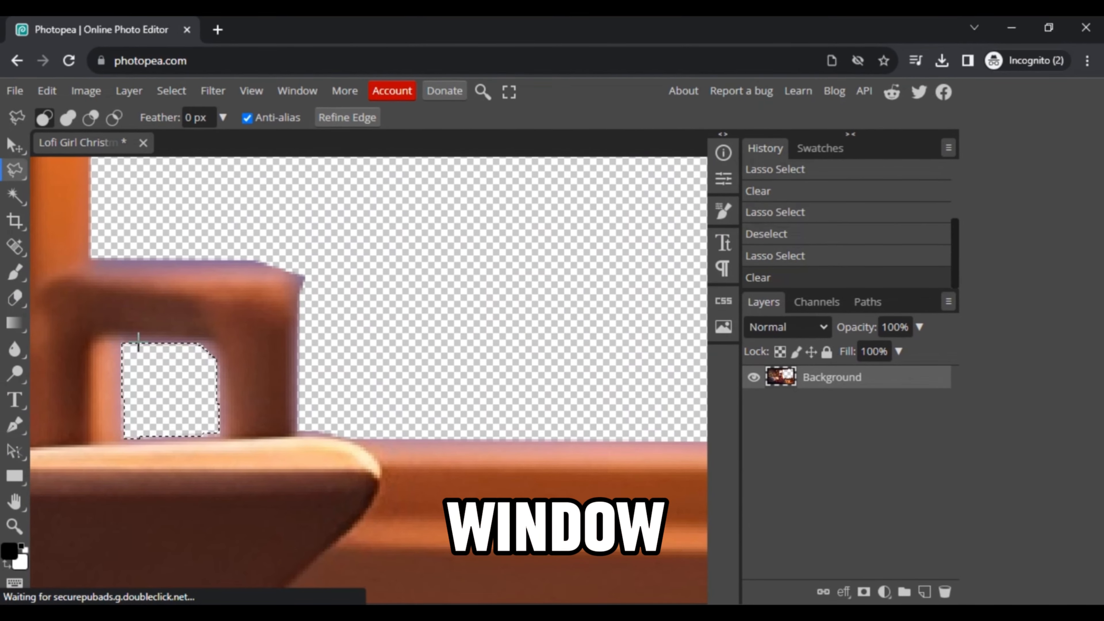
# Check the cleared window areas across the image and export the cut-out picture as PNG.
pyautogui.scroll(-3, 381, 308)
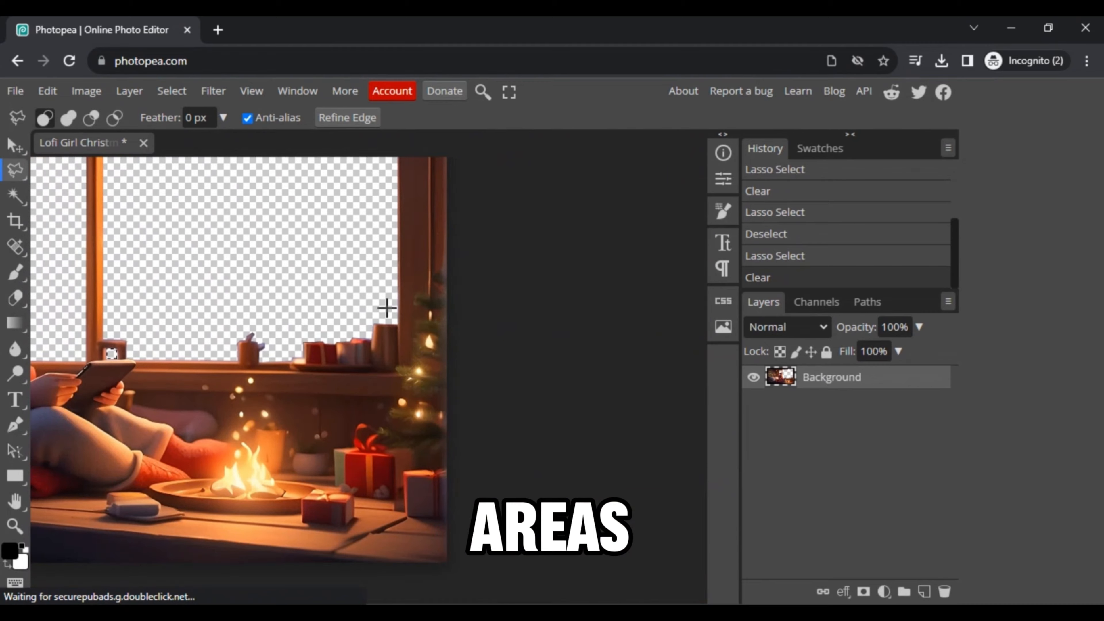
pyautogui.scroll(3, 231, 295)
pyautogui.scroll(-3, 230, 296)
pyautogui.scroll(6, 257, 365)
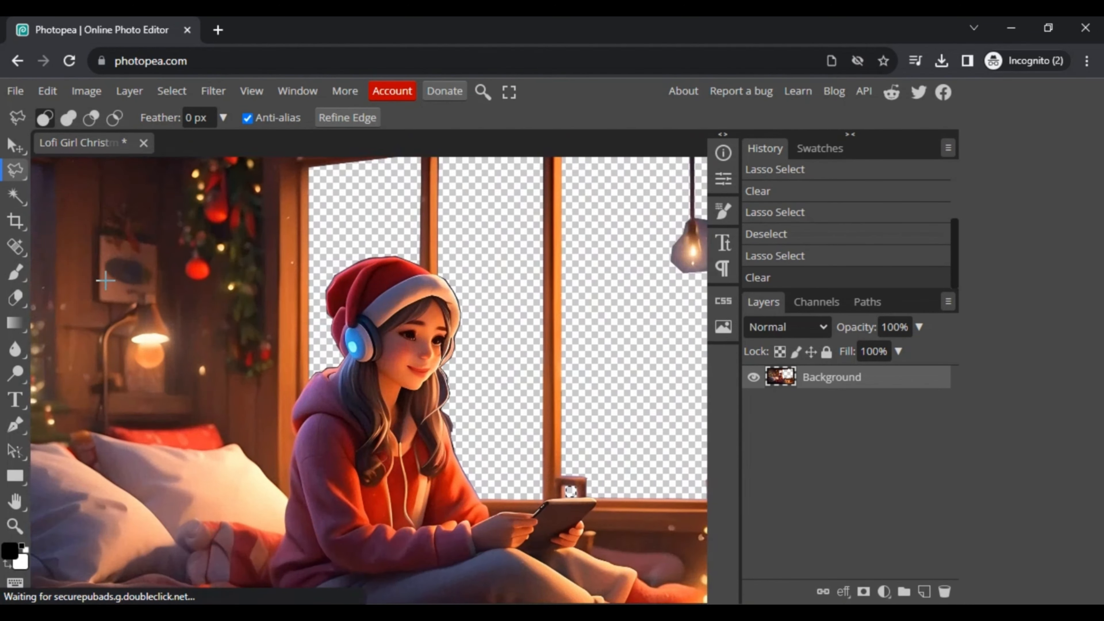
pyautogui.scroll(-4, 265, 338)
pyautogui.scroll(3, 557, 311)
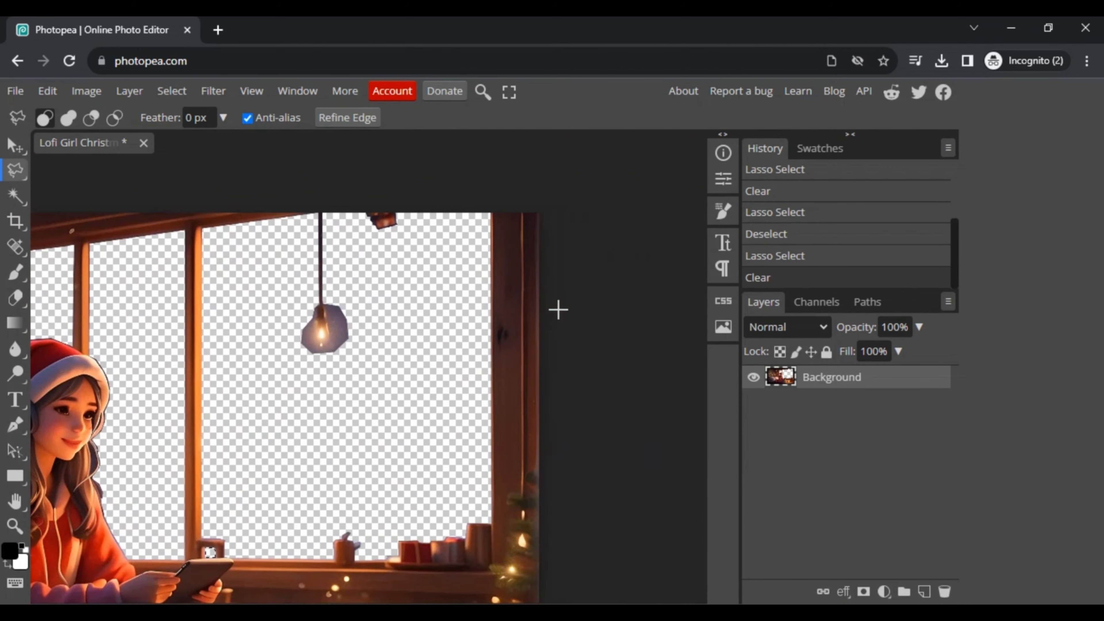
pyautogui.scroll(-3, 449, 349)
pyautogui.click(15, 91)
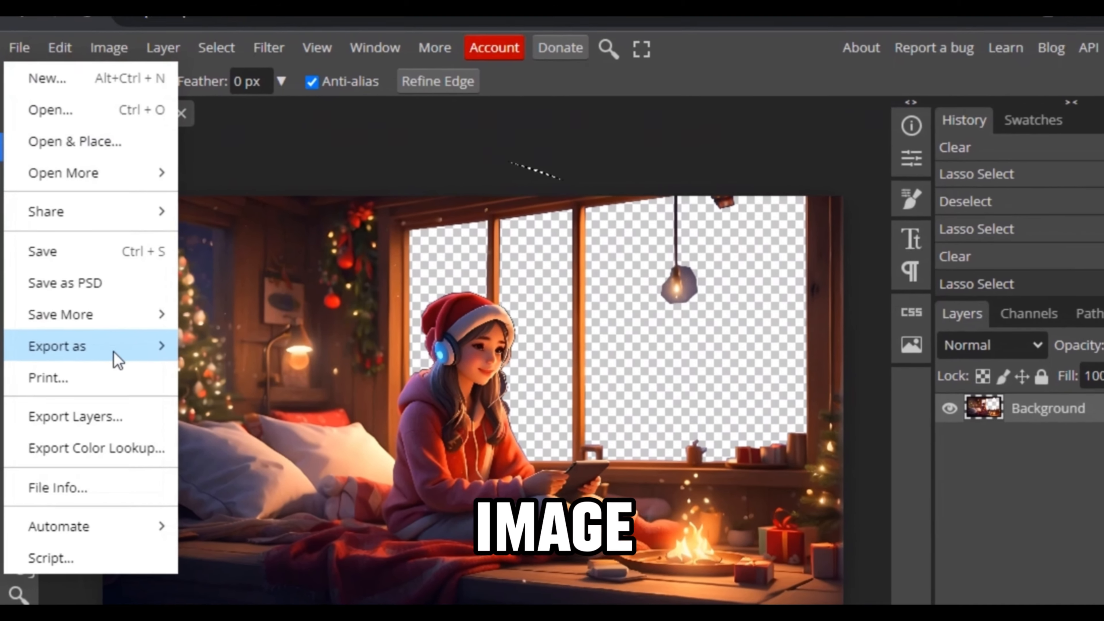
pyautogui.moveTo(91, 331)
pyautogui.click(237, 354)
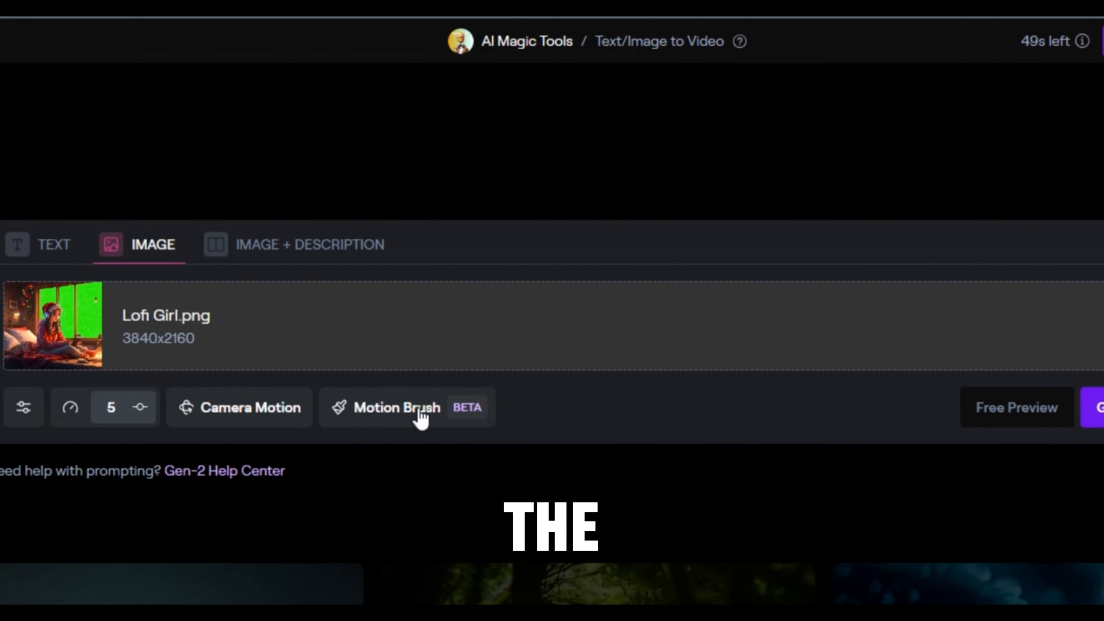
# Open the Motion Brush for the Lofi Girl image in Runway and look over the generated snowy landscape video.
pyautogui.click(421, 429)
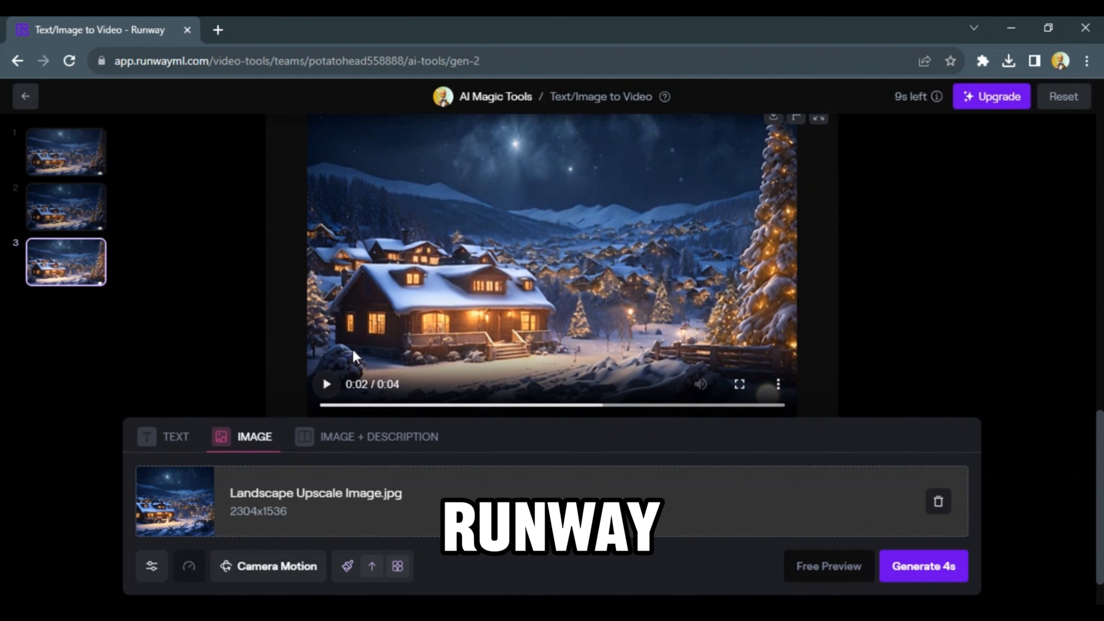
pyautogui.scroll(-3, 353, 350)
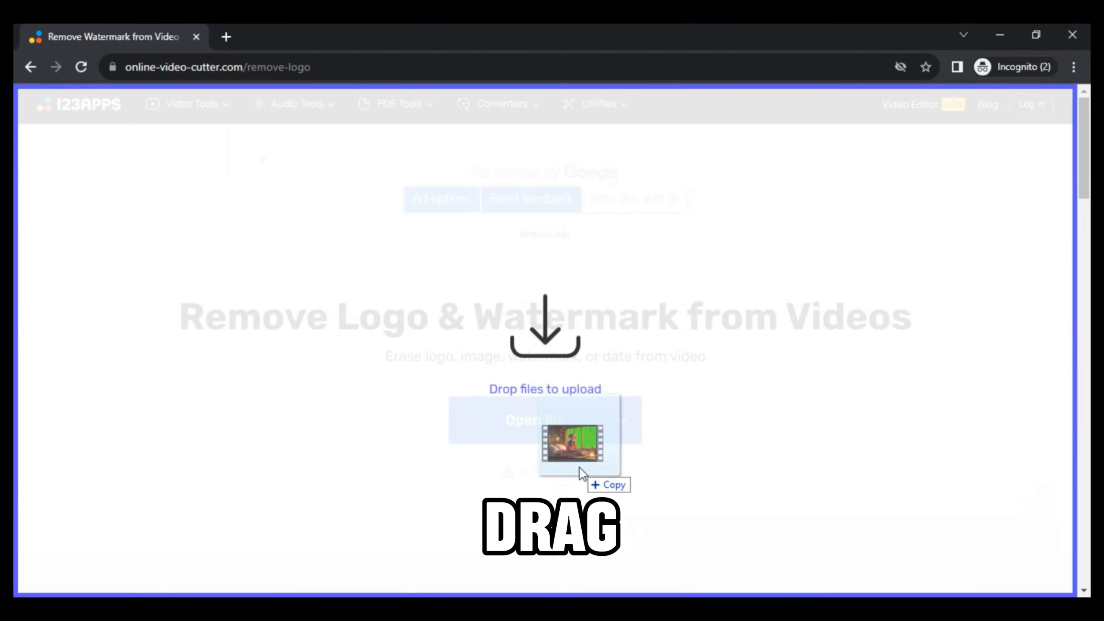
# Upload the Lofi Girl video to the online logo remover, mark the round watermark beside the gifts, and save the cleaned video.
pyautogui.moveTo(579, 470); pyautogui.dragTo(549, 386)
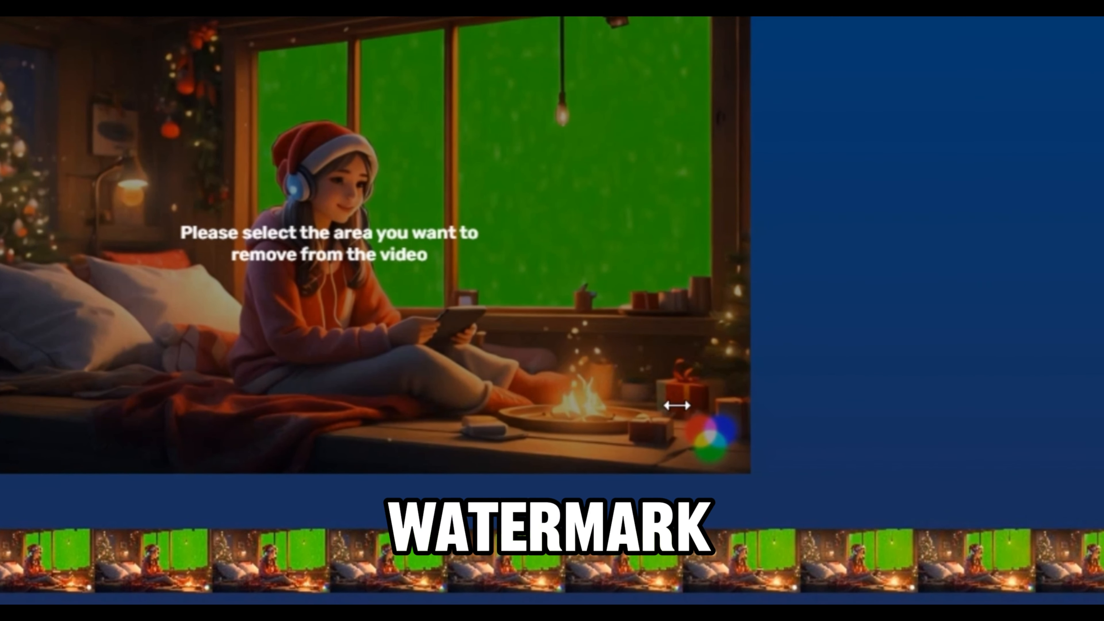
pyautogui.moveTo(674, 402); pyautogui.dragTo(754, 450)
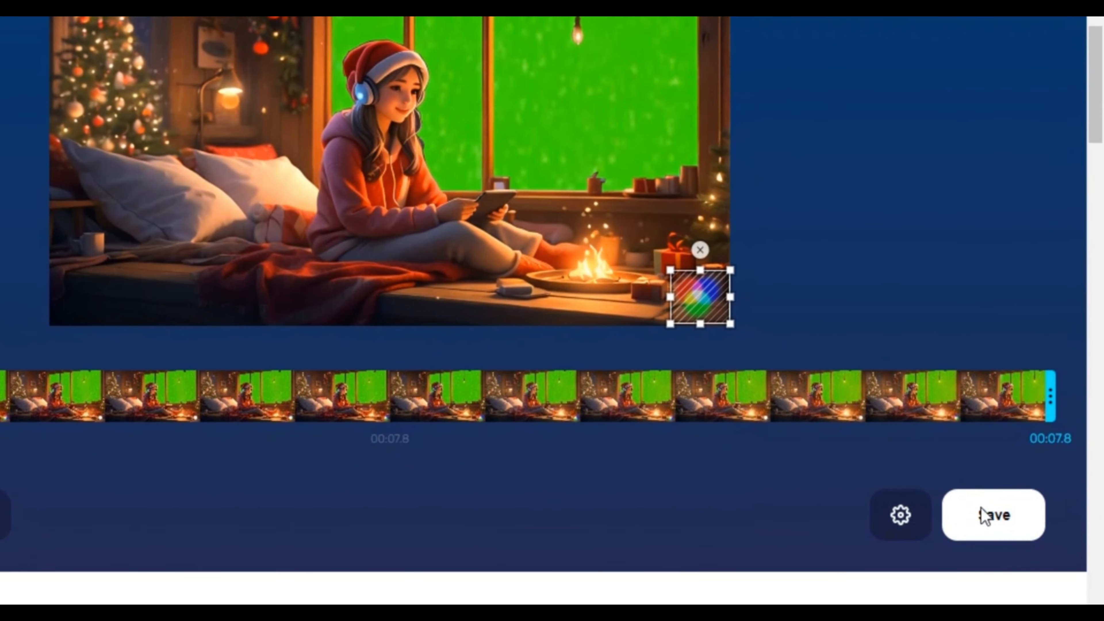
pyautogui.click(983, 513)
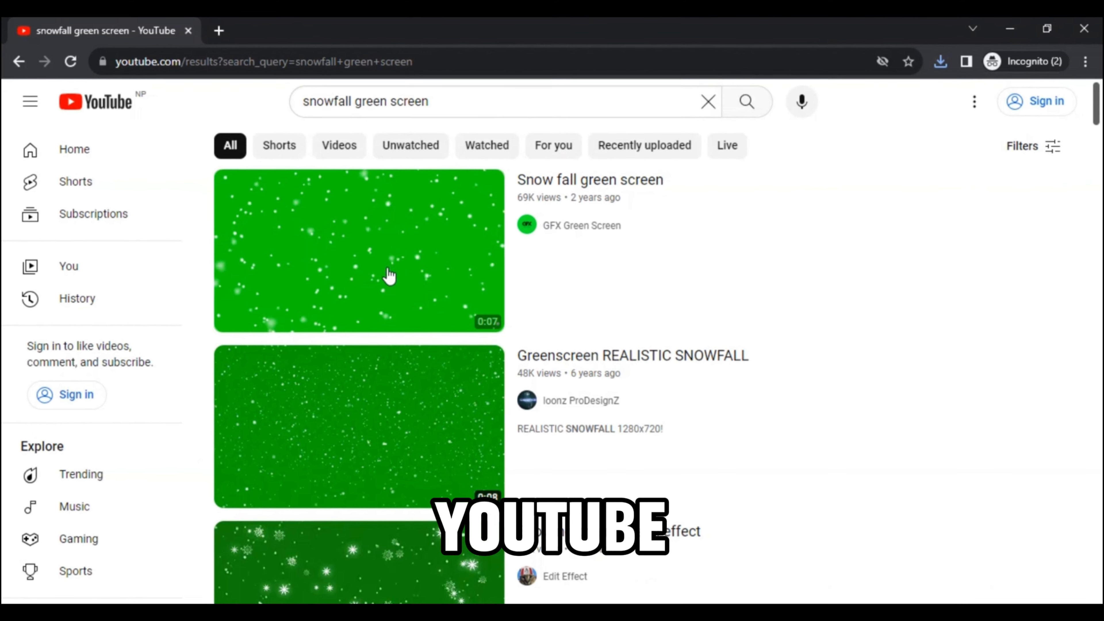
# Browse YouTube's snowfall green screen videos and open "Snow fall green screen".
pyautogui.scroll(-5, 387, 278)
pyautogui.scroll(-5, 444, 326)
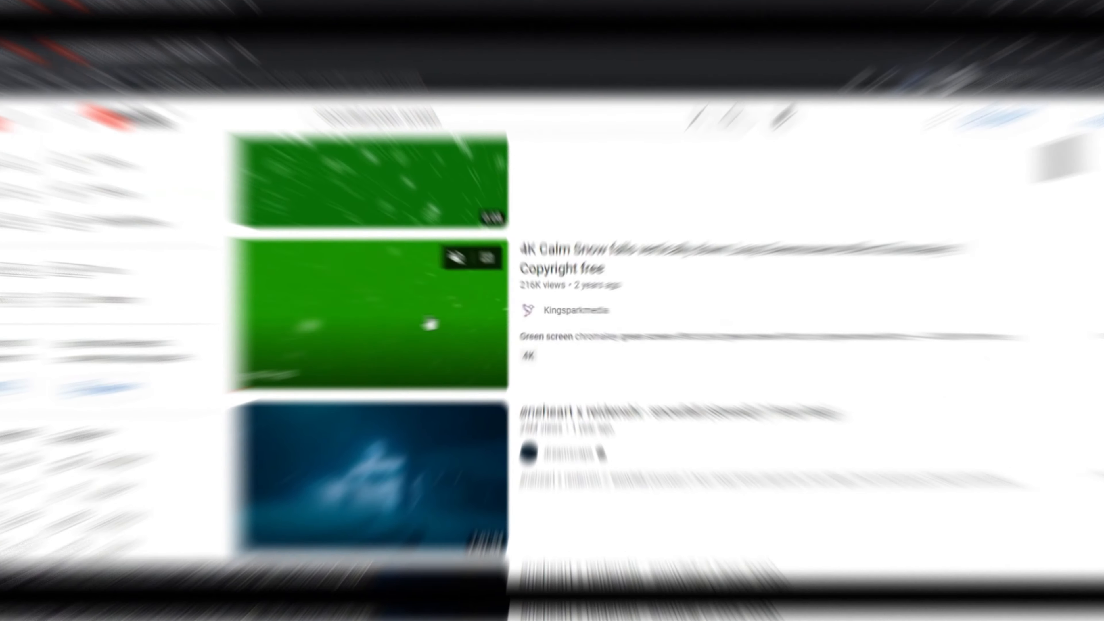
pyautogui.scroll(-15, 444, 326)
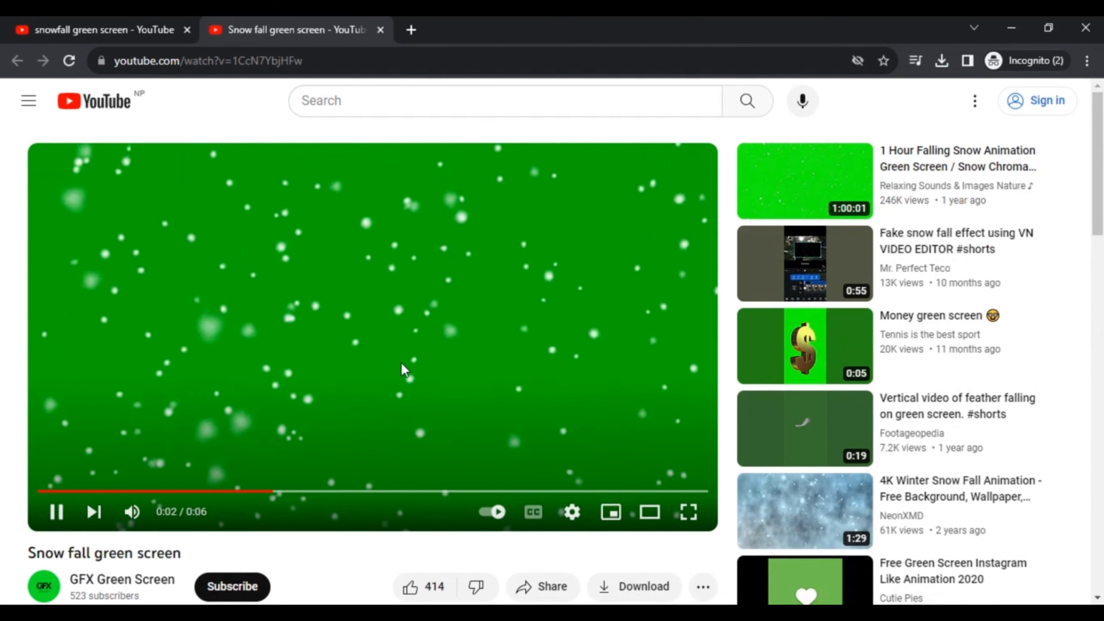
pyautogui.click(440, 343)
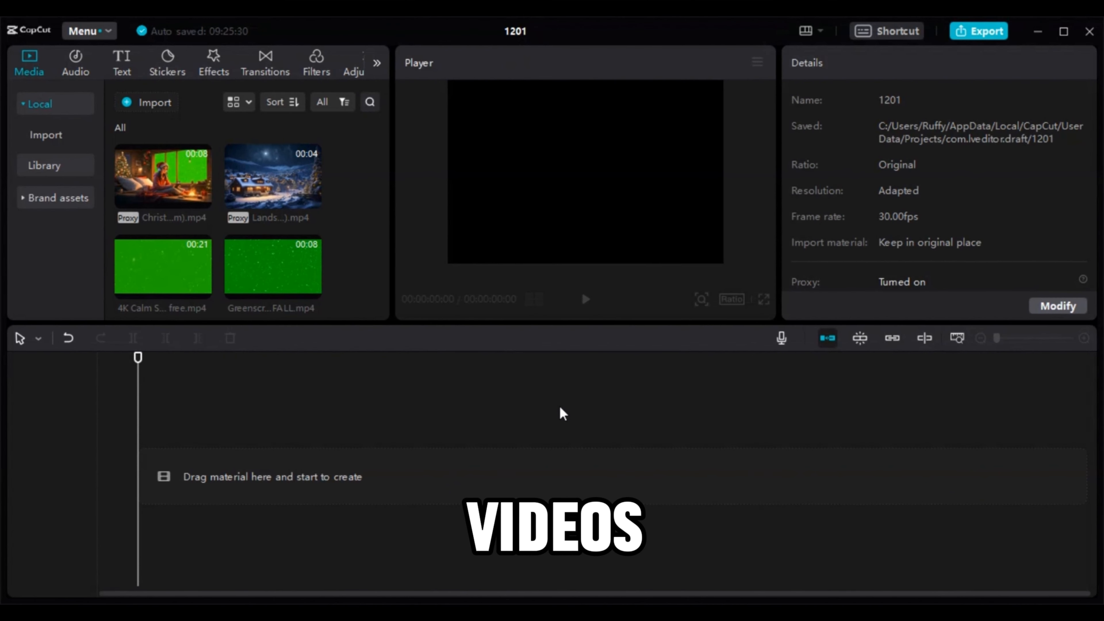
# In CapCut, place the landscape clip on the timeline and add the three snowfall green screen clips from the start.
pyautogui.moveTo(310, 204)
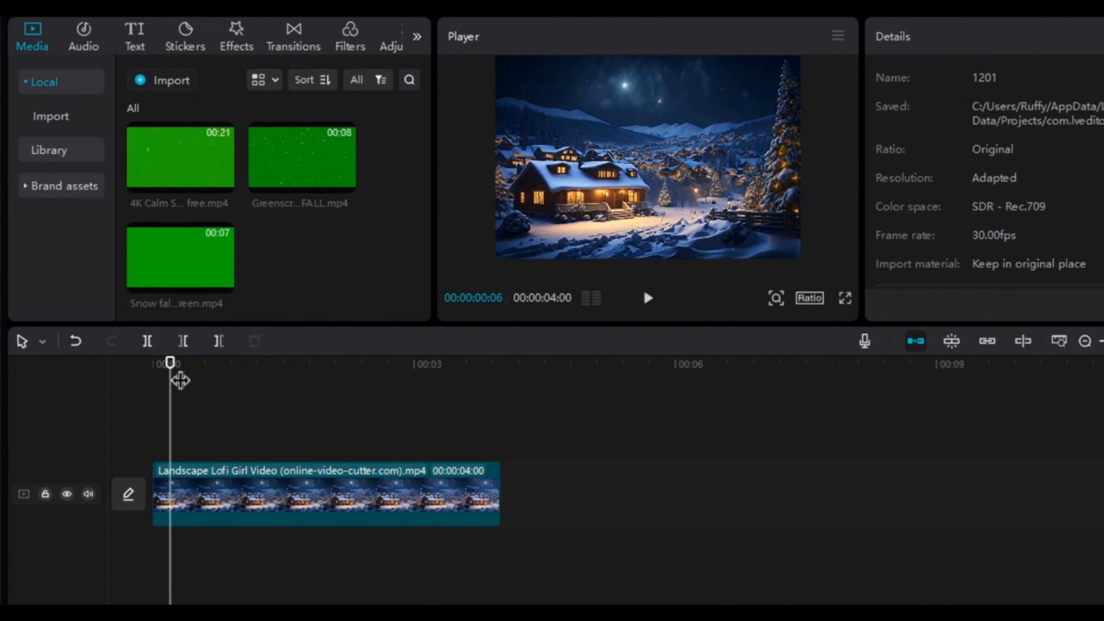
pyautogui.moveTo(169, 374); pyautogui.dragTo(111, 362)
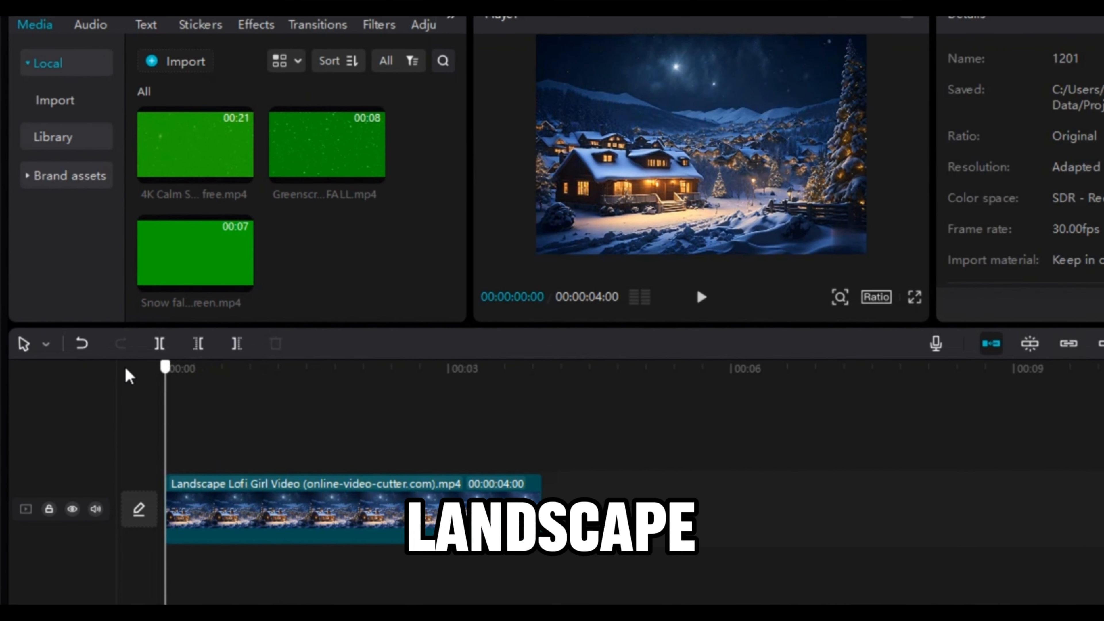
pyautogui.click(240, 278)
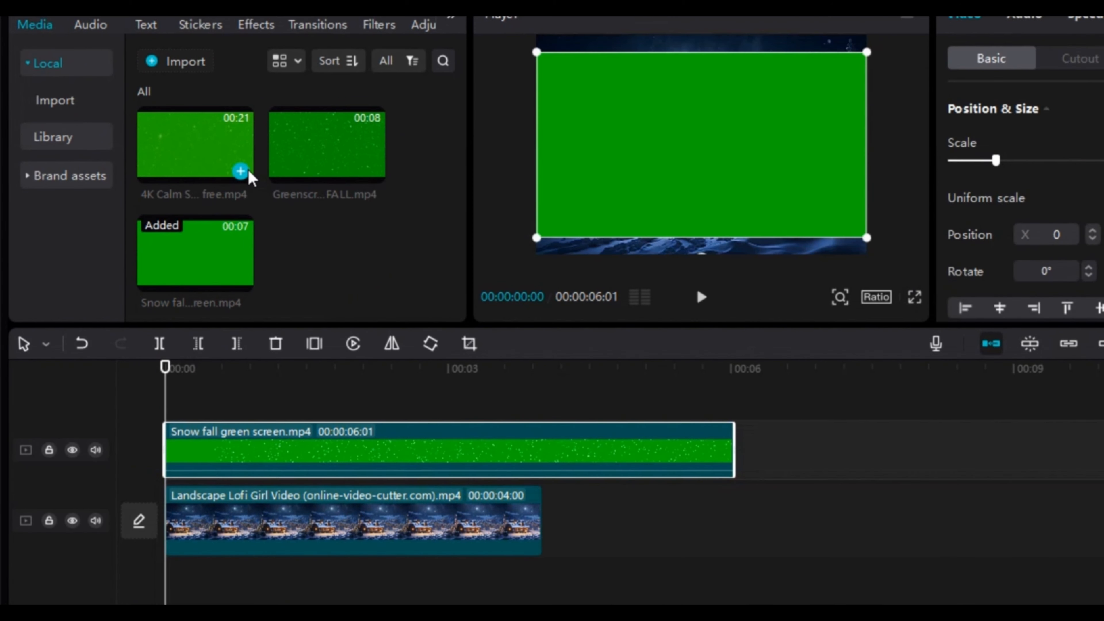
pyautogui.click(240, 171)
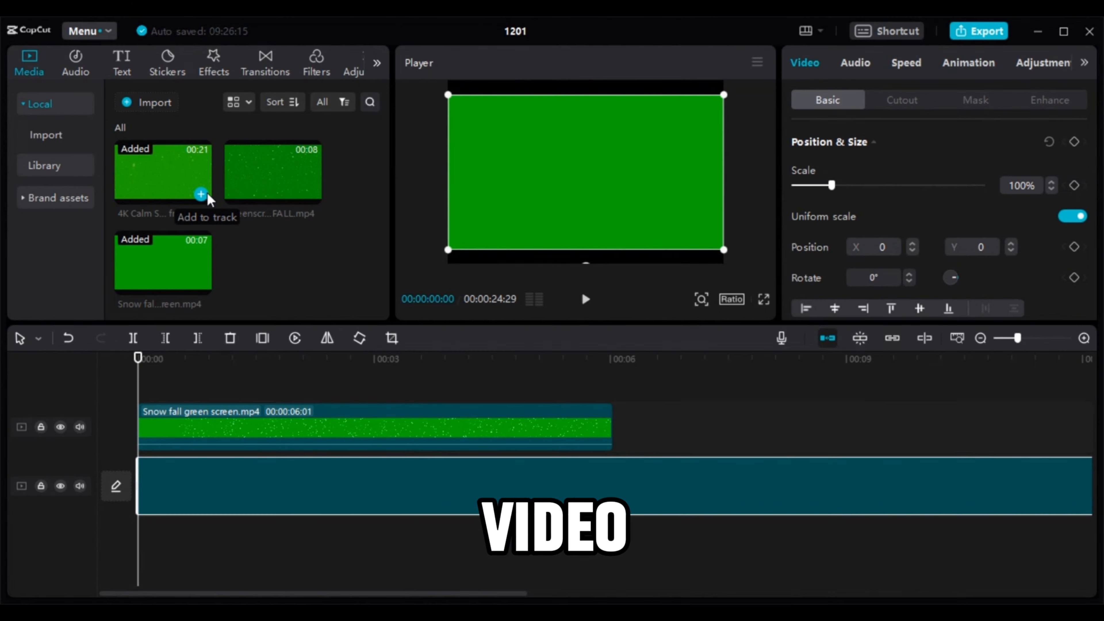
pyautogui.click(372, 171)
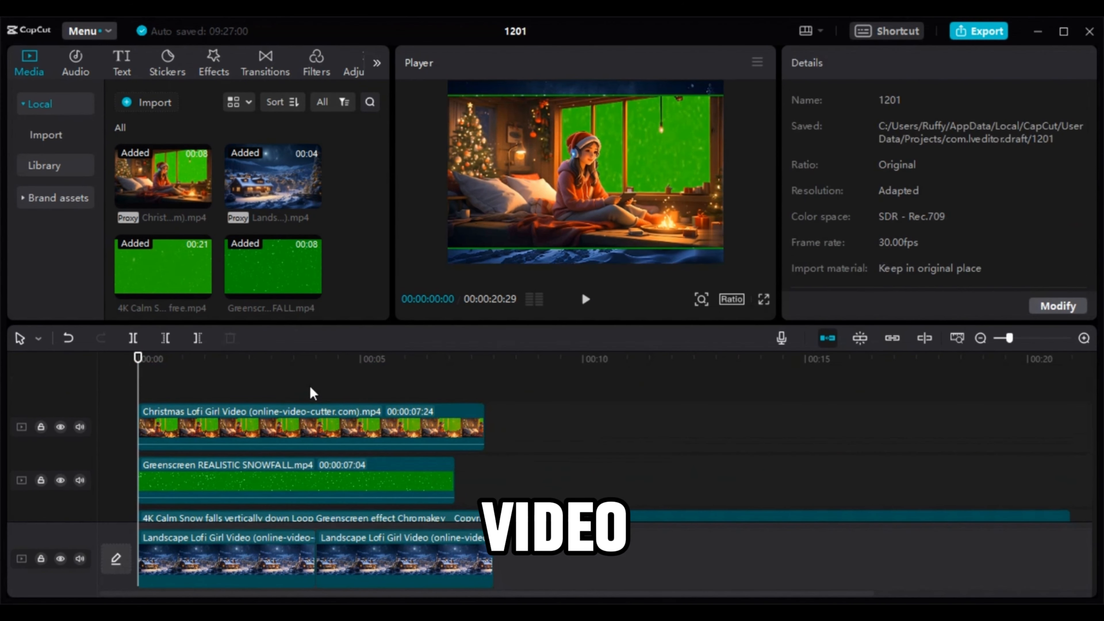
# Duplicate the Greenscreen REALISTIC SNOWFALL clip, place the copy behind the original, and fit the snowfall clips to the Lofi Girl video's length.
pyautogui.click(486, 388)
pyautogui.click(417, 477)
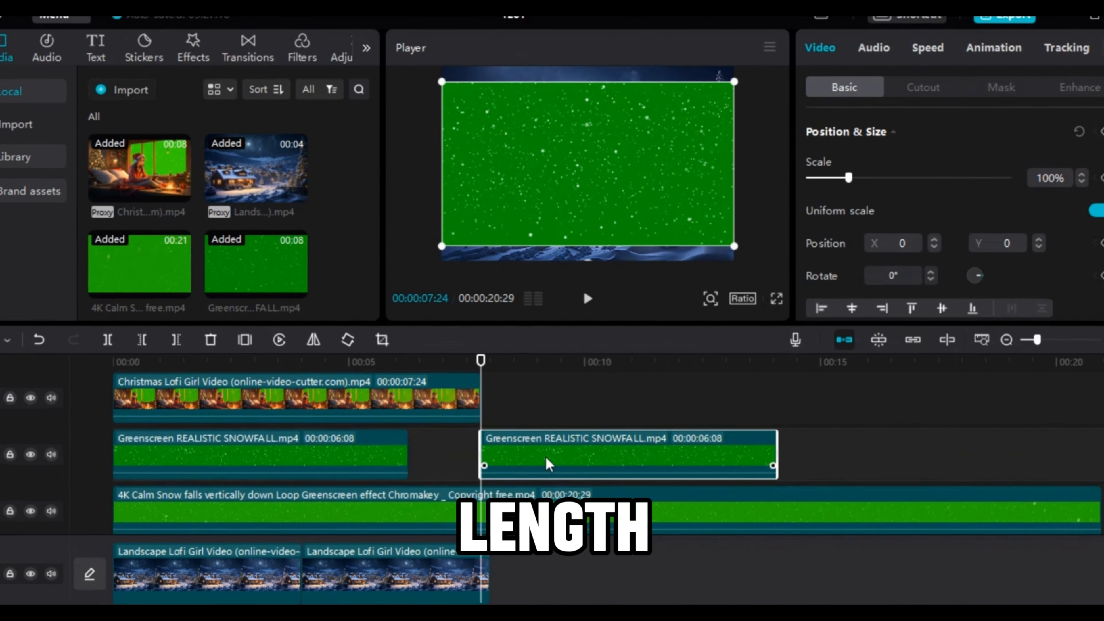
pyautogui.moveTo(545, 456); pyautogui.dragTo(471, 454)
pyautogui.moveTo(696, 454); pyautogui.dragTo(489, 419)
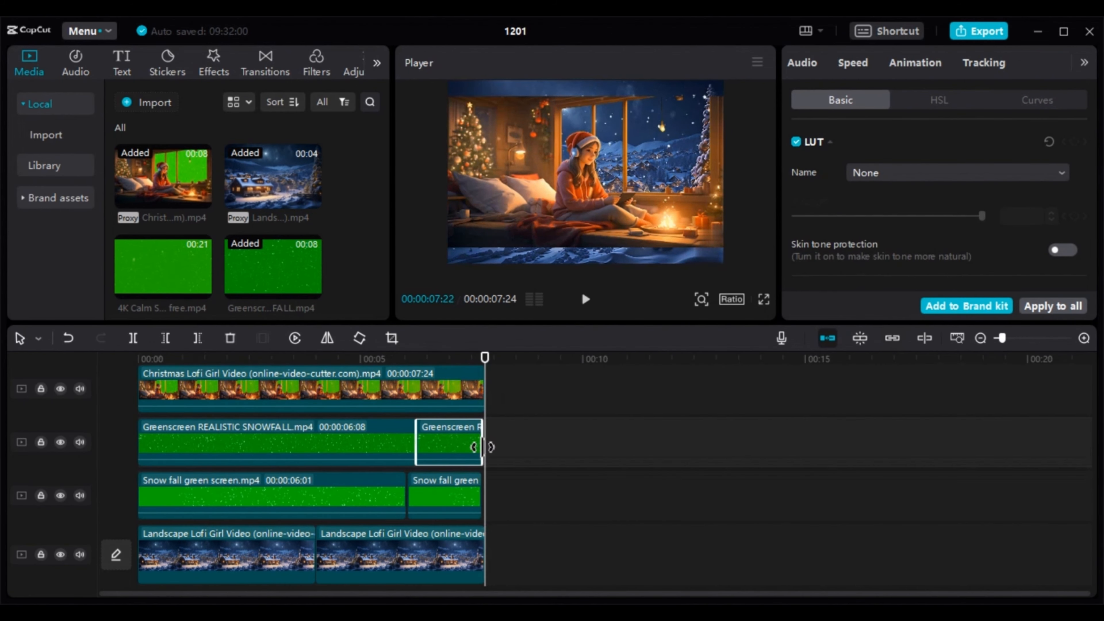
pyautogui.moveTo(443, 500)
pyautogui.mouseDown()
pyautogui.moveTo(443, 515)
pyautogui.moveTo(443, 496)
pyautogui.mouseUp()
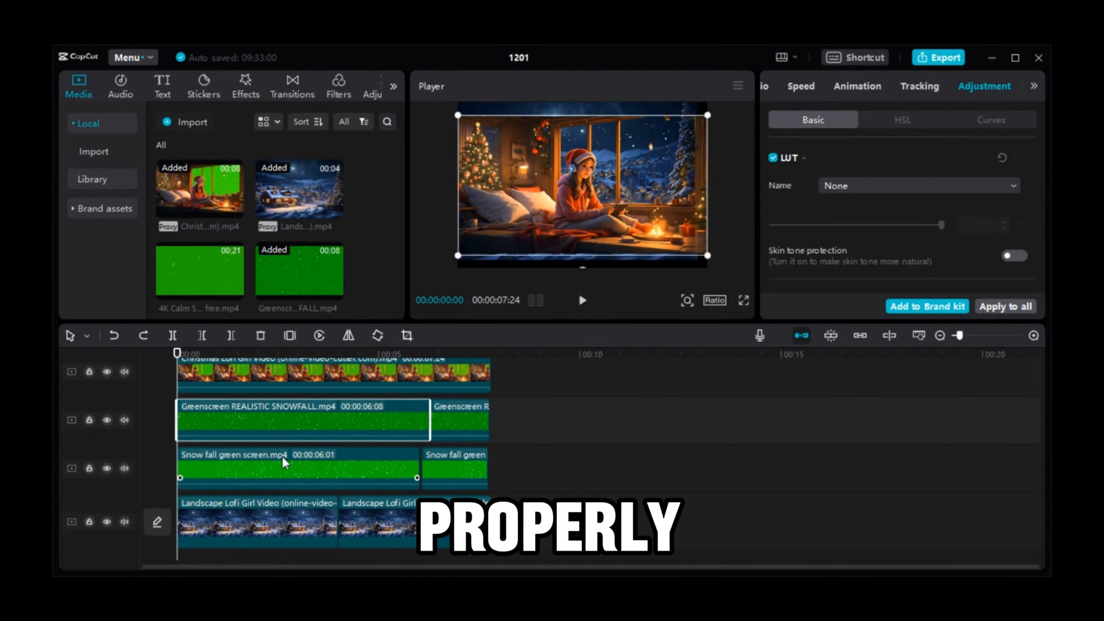
# Hide the Christmas Lofi Girl track and reposition the first landscape clip within the frame.
pyautogui.click(282, 458)
pyautogui.click(107, 371)
pyautogui.click(272, 519)
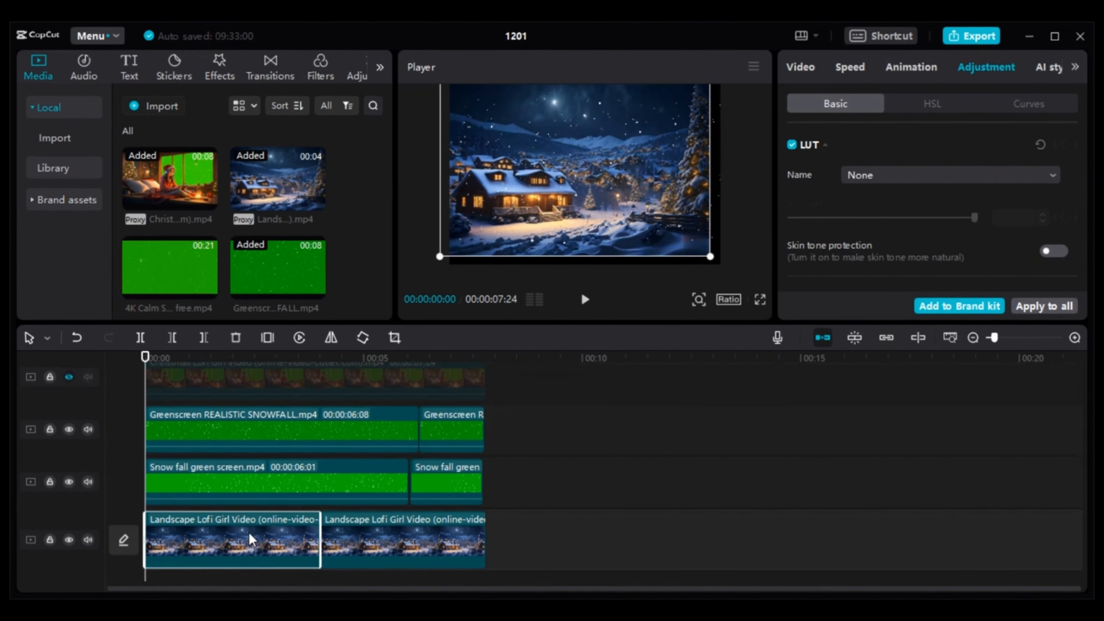
pyautogui.moveTo(618, 206); pyautogui.dragTo(628, 214)
pyautogui.scroll(1, 264, 390)
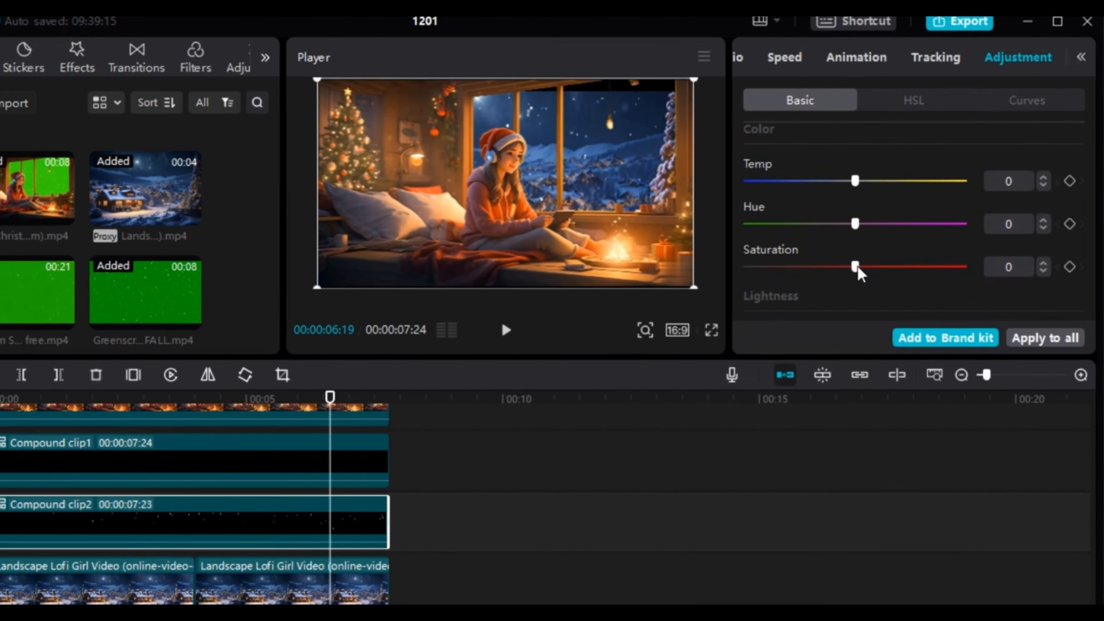
# Set the lower snowfall compound clip's saturation to -50, then reduce brightness and slightly lower contrast in the colour adjustments.
pyautogui.moveTo(855, 267); pyautogui.dragTo(744, 267)
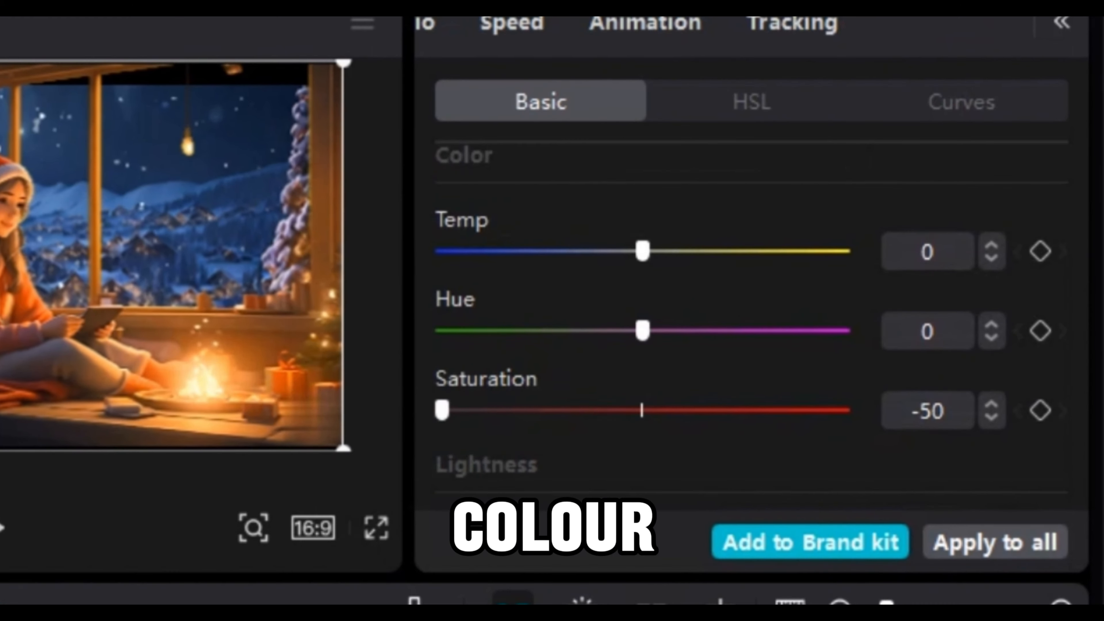
pyautogui.scroll(-5, 478, 378)
pyautogui.moveTo(643, 264); pyautogui.dragTo(578, 264)
pyautogui.moveTo(642, 345); pyautogui.dragTo(621, 344)
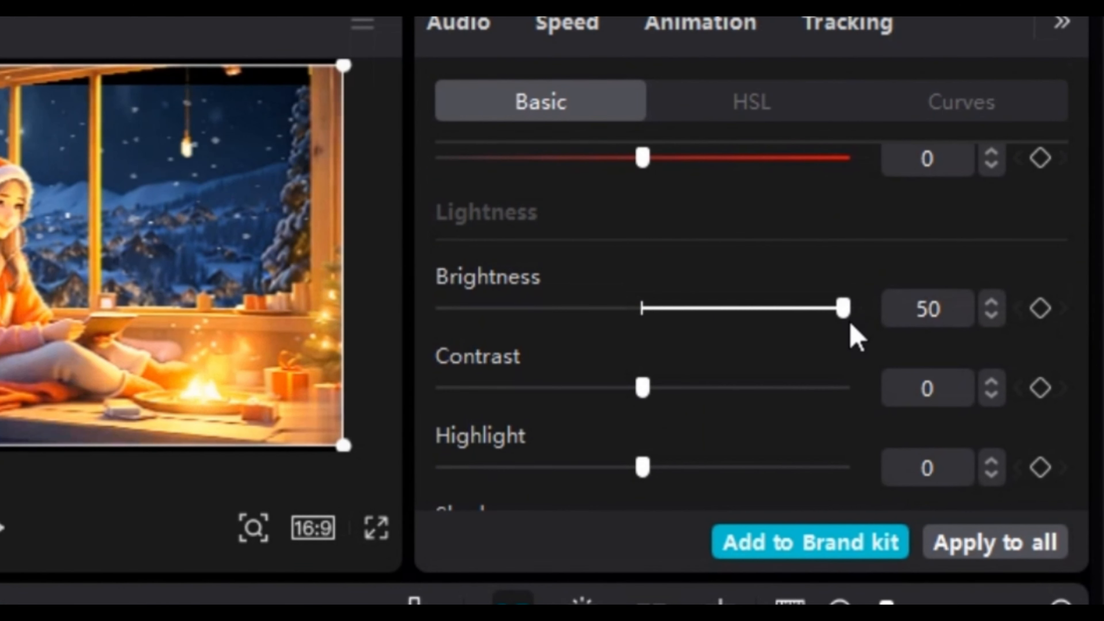
# Bring the Lofi Girl clip's brightness down to just above neutral and keep its contrast at 0.
pyautogui.moveTo(849, 307); pyautogui.dragTo(663, 308)
pyautogui.moveTo(642, 386)
pyautogui.mouseDown()
pyautogui.moveTo(609, 387)
pyautogui.moveTo(663, 387)
pyautogui.moveTo(642, 387)
pyautogui.mouseUp()
pyautogui.moveTo(663, 308)
pyautogui.mouseDown()
pyautogui.moveTo(595, 308)
pyautogui.moveTo(653, 308)
pyautogui.mouseUp()
# Raise the remaining lightness and effect adjustments of the Lofi Girl picture, giving it soft white edges.
pyautogui.scroll(-1, 653, 364)
pyautogui.scroll(-3, 630, 361)
pyautogui.moveTo(642, 357); pyautogui.dragTo(701, 356)
pyautogui.scroll(-3, 695, 360)
pyautogui.moveTo(642, 304)
pyautogui.mouseDown()
pyautogui.moveTo(442, 304)
pyautogui.moveTo(653, 305)
pyautogui.mouseUp()
pyautogui.moveTo(642, 384); pyautogui.dragTo(752, 406)
pyautogui.scroll(-3, 514, 267)
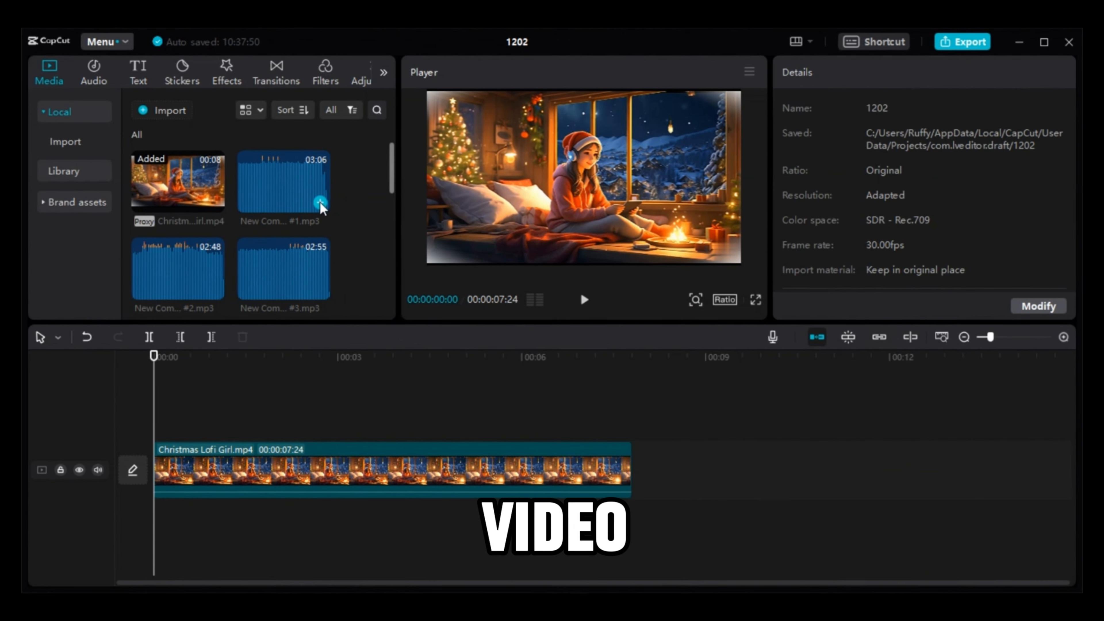
# Add New Composition #1 beneath the Christmas Lofi Girl video and line up the following music tracks end to end, including New Composition #11.
pyautogui.click(326, 204)
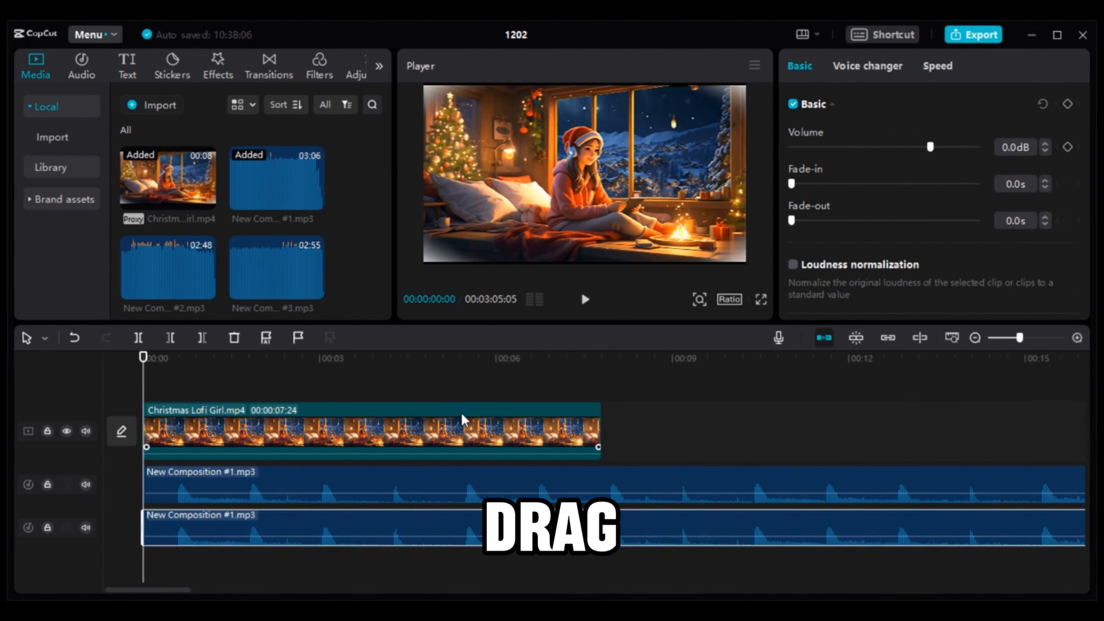
pyautogui.scroll(-3, 603, 481)
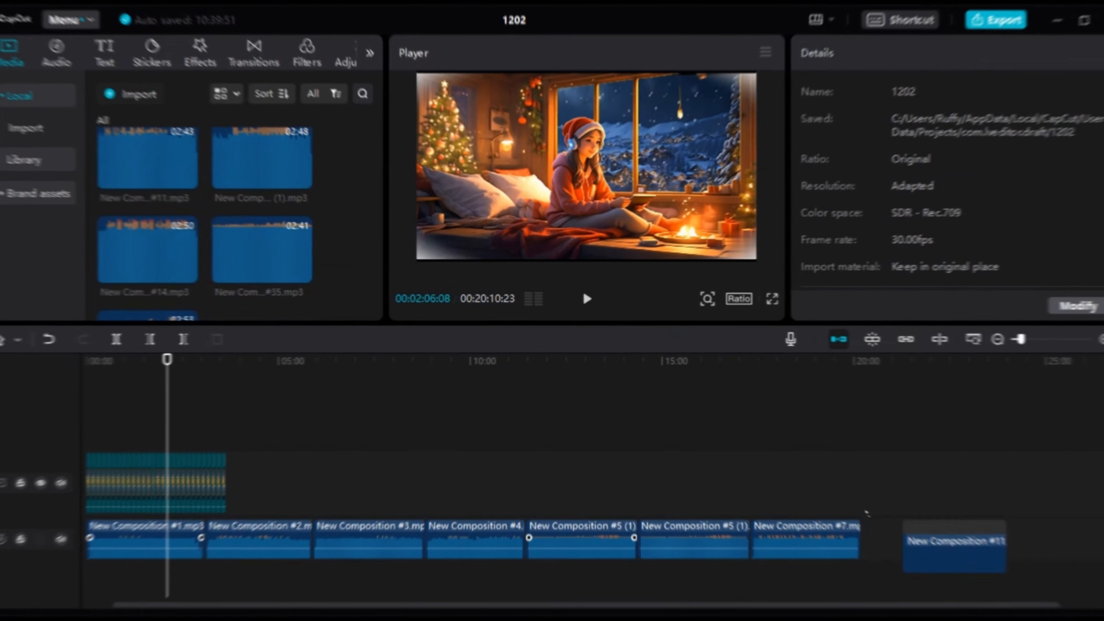
pyautogui.moveTo(162, 252); pyautogui.dragTo(995, 533)
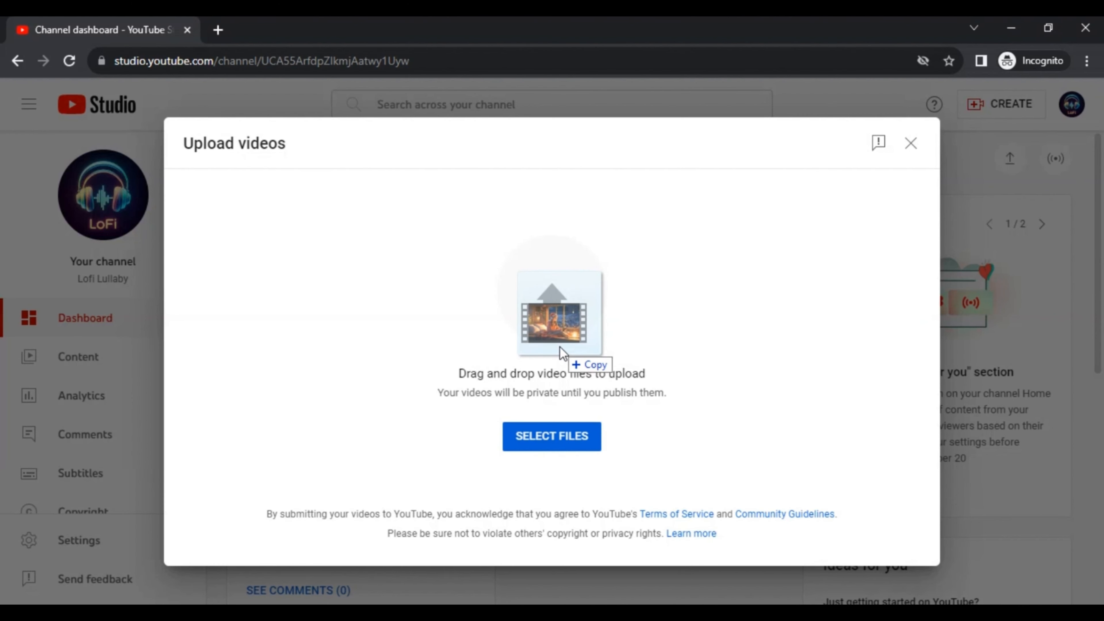
# Upload the finished video to YouTube Studio and title it "Christmas Lofi Relaxing Music | AI Generated Lofi Beats | No Copyright Relaxing Chill Lofi Music".
pyautogui.moveTo(559, 346); pyautogui.dragTo(560, 346)
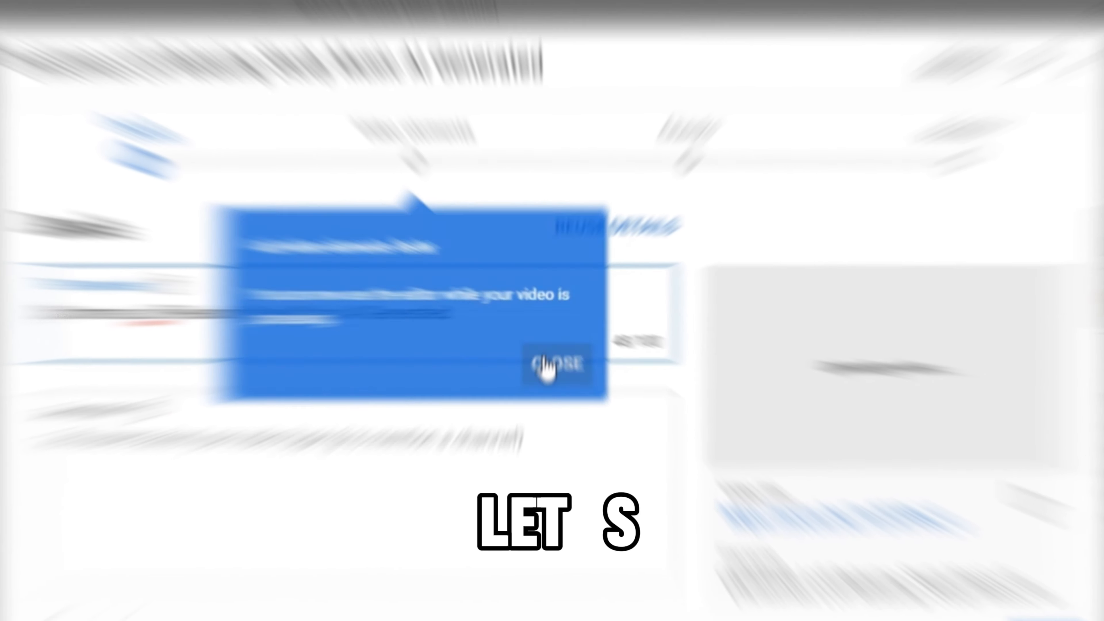
pyautogui.click(558, 348)
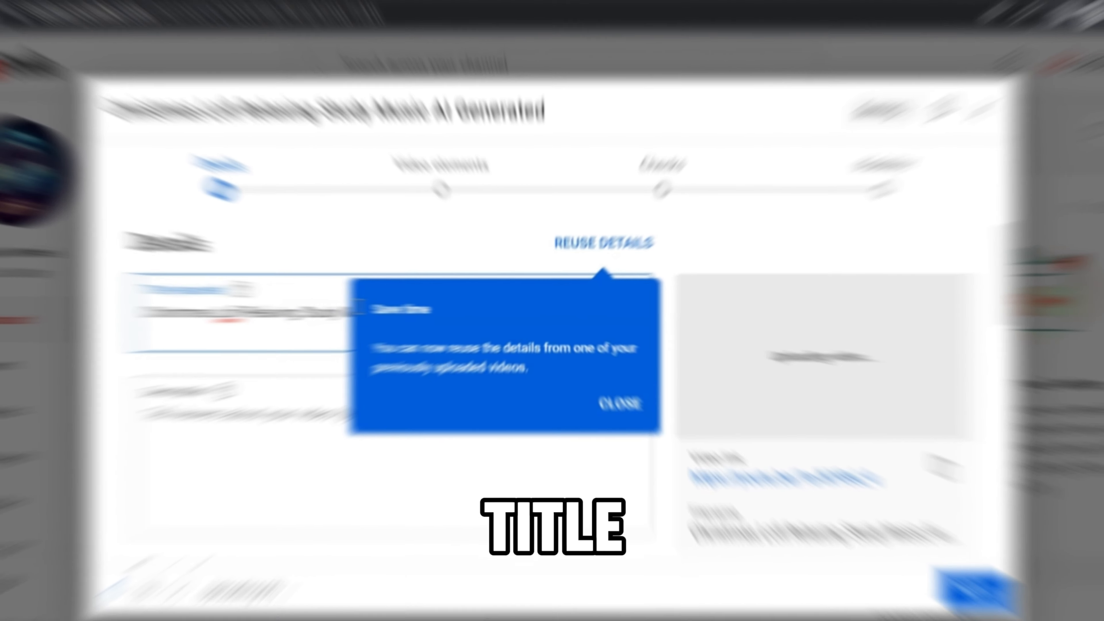
pyautogui.click(620, 405)
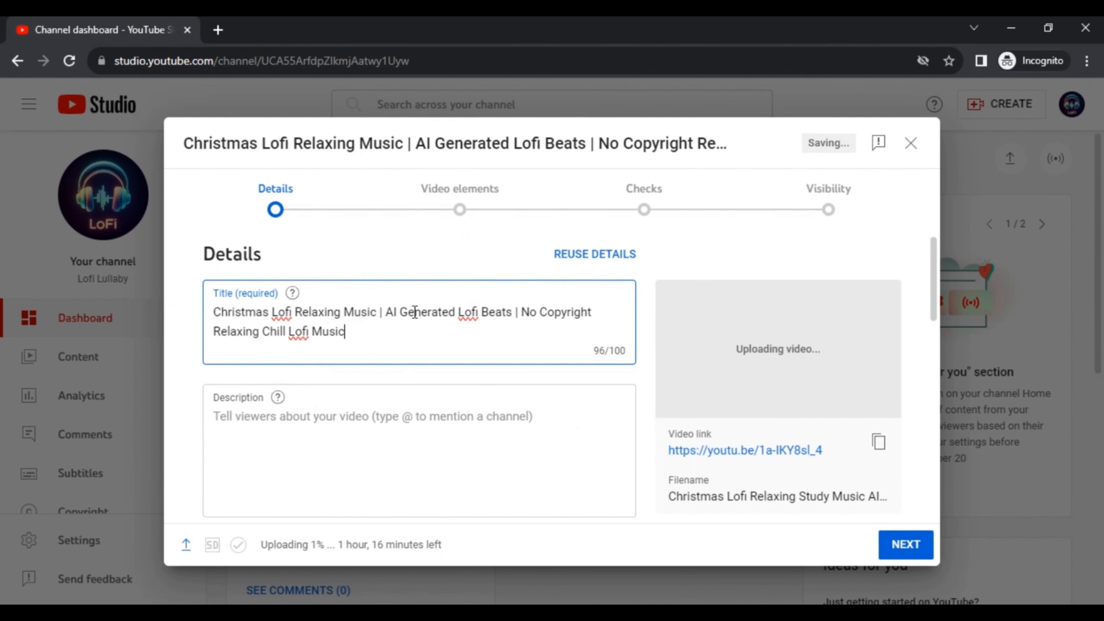
pyautogui.click(391, 435)
pyautogui.write('Christmas Lofi Relaxing Music | AI Generated Lofi Beats | No Copyright Relaxing Chill Lofi Music')
# Select the description text and hashtags of the earlier Lofi video for reuse and go through its remaining details.
pyautogui.scroll(-5, 283, 383)
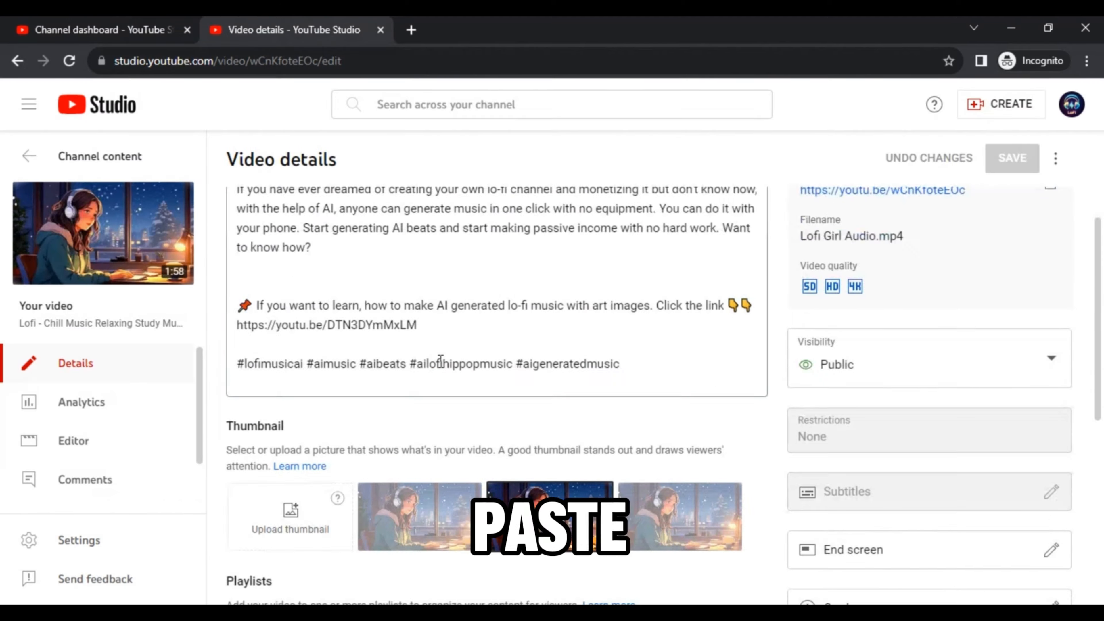
pyautogui.scroll(2, 440, 361)
pyautogui.moveTo(611, 413); pyautogui.dragTo(239, 281)
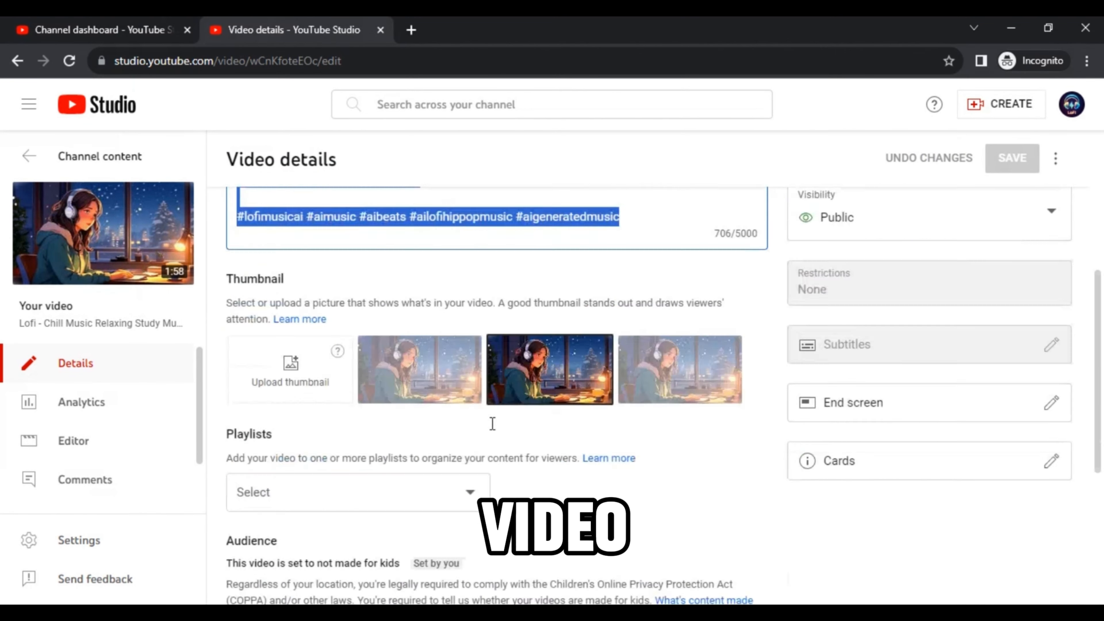
pyautogui.scroll(-5, 492, 423)
pyautogui.click(260, 547)
pyautogui.scroll(-10, 521, 435)
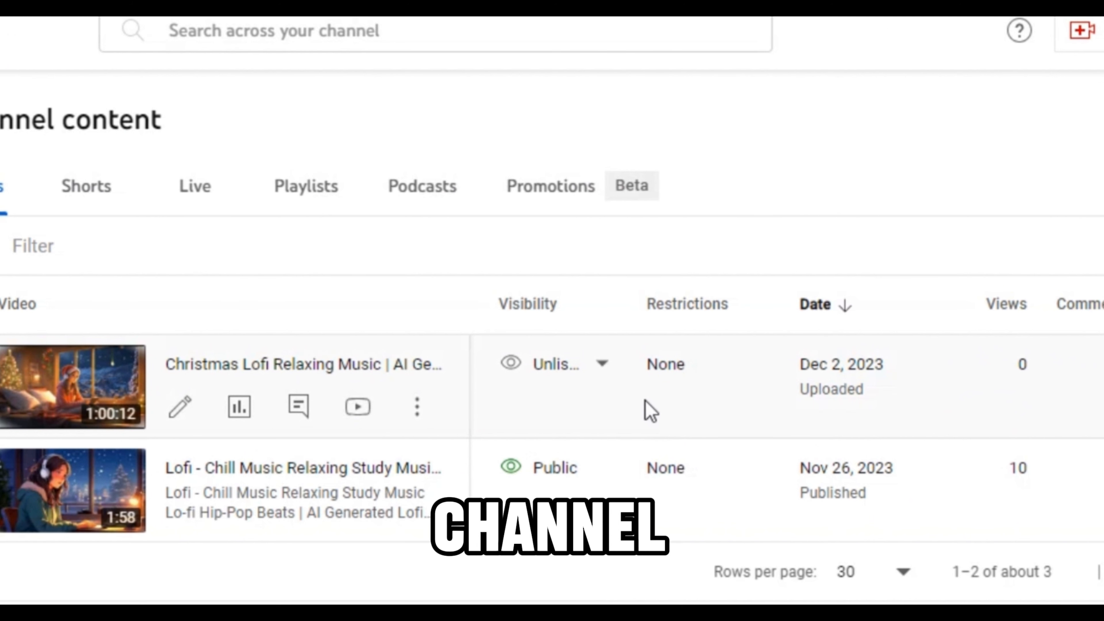
# Change the uploaded Christmas Lofi video's visibility to Public and open it on YouTube.
pyautogui.click(603, 373)
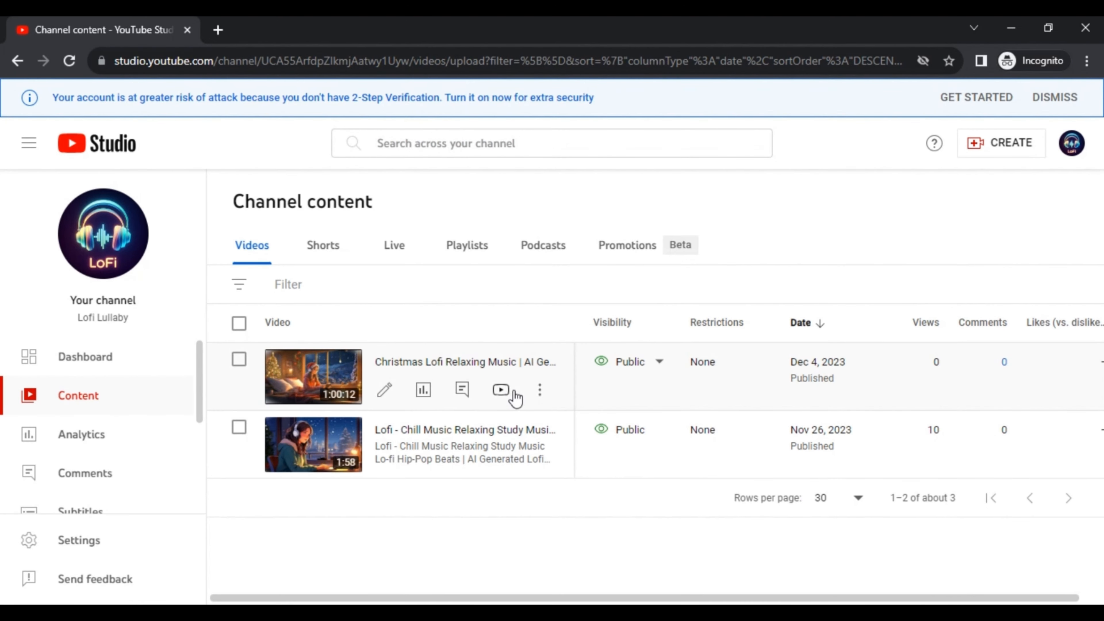
pyautogui.click(504, 391)
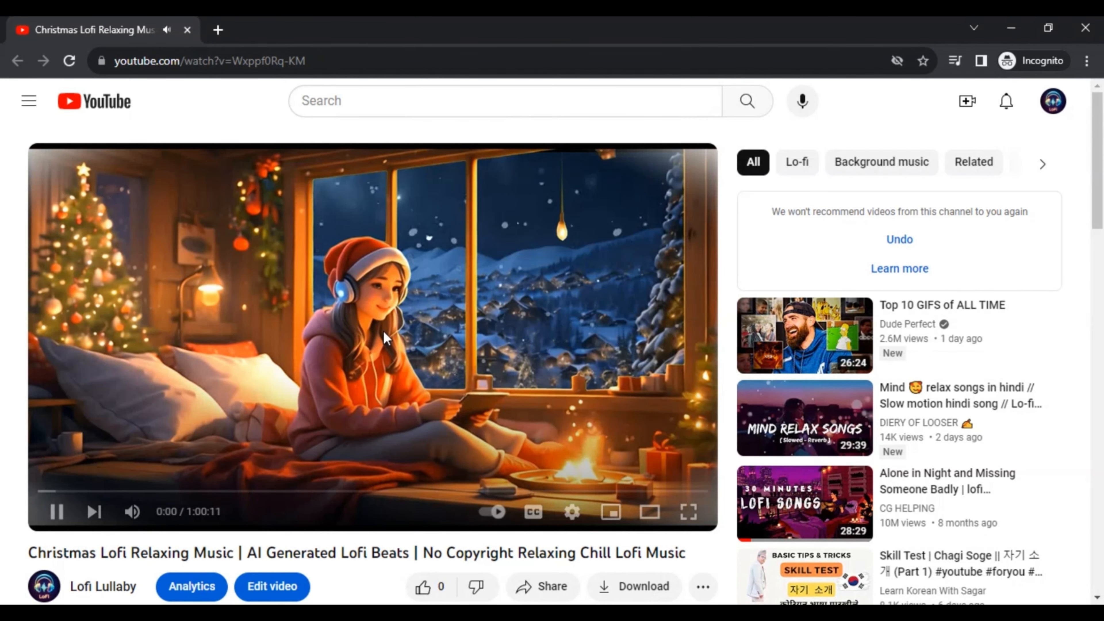